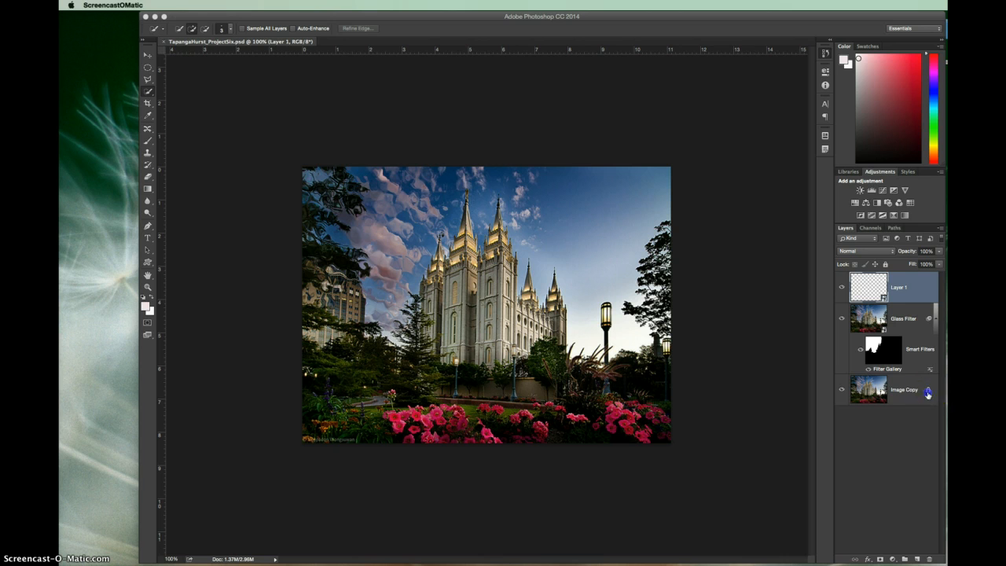
# Unlock the Image Copy layer and hide the Glass Filter layer.
pyautogui.click(928, 391)
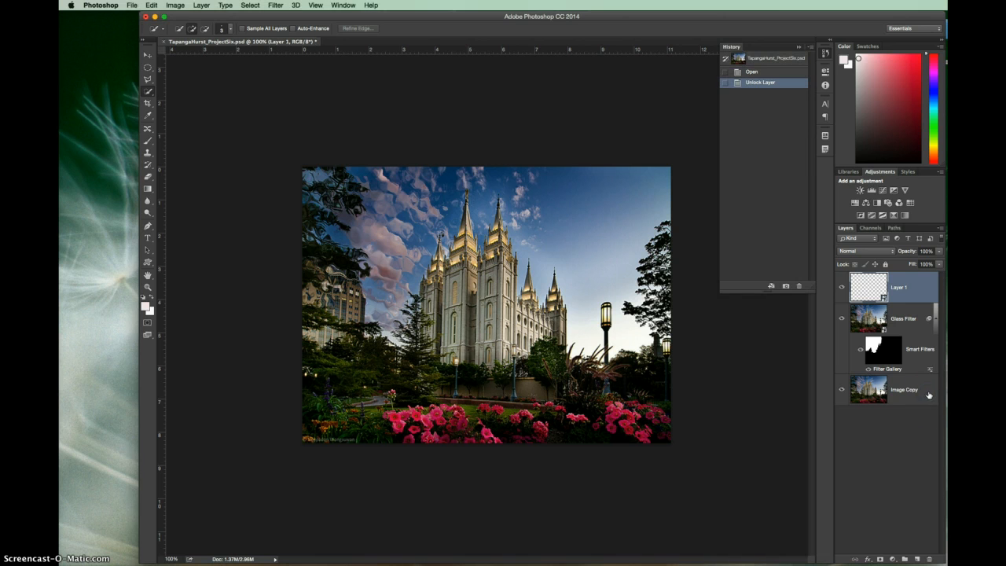
pyautogui.click(842, 319)
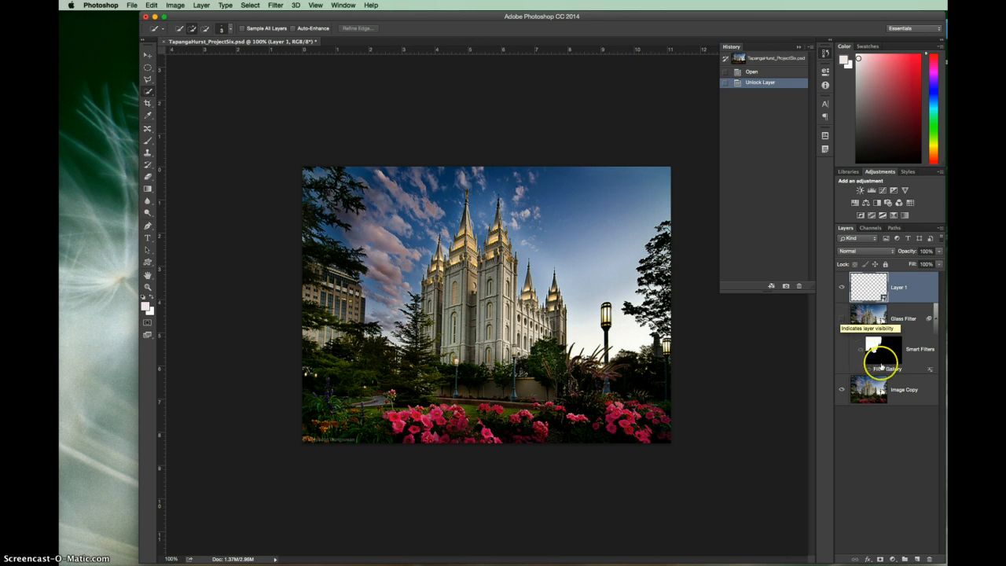
# Select the sky on the Image Copy layer with the Quick Selection tool, leaving out the temple's spires.
pyautogui.click(869, 390)
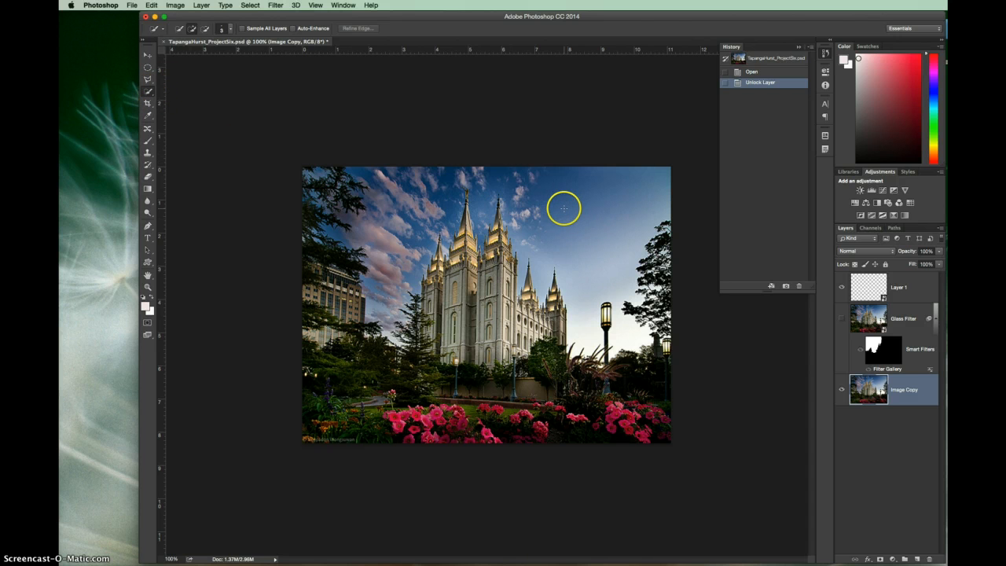
pyautogui.moveTo(605, 227)
pyautogui.mouseDown()
pyautogui.moveTo(613, 240)
pyautogui.moveTo(581, 214)
pyautogui.moveTo(491, 185)
pyautogui.moveTo(406, 219)
pyautogui.moveTo(364, 261)
pyautogui.moveTo(369, 252)
pyautogui.mouseUp()
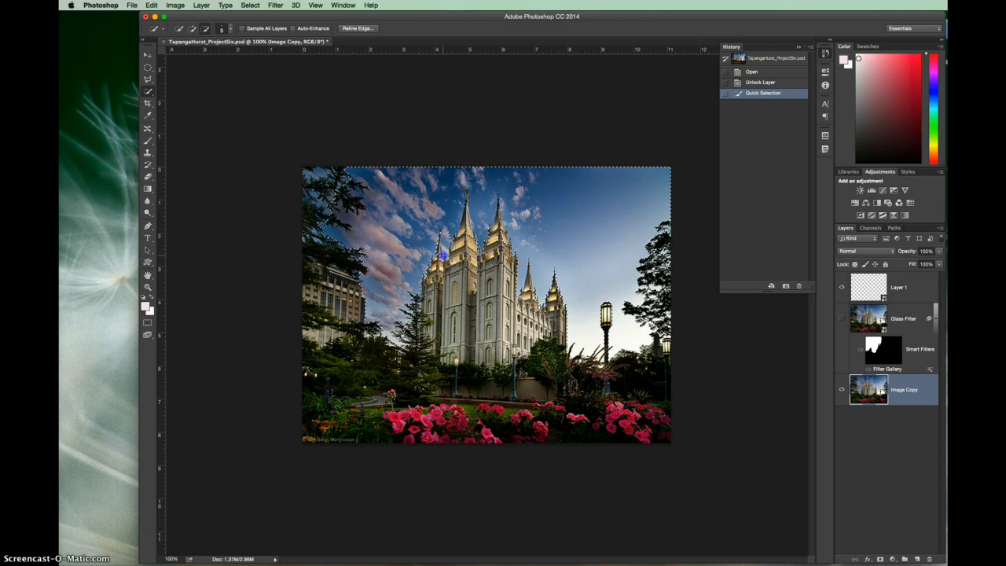
pyautogui.click(445, 240)
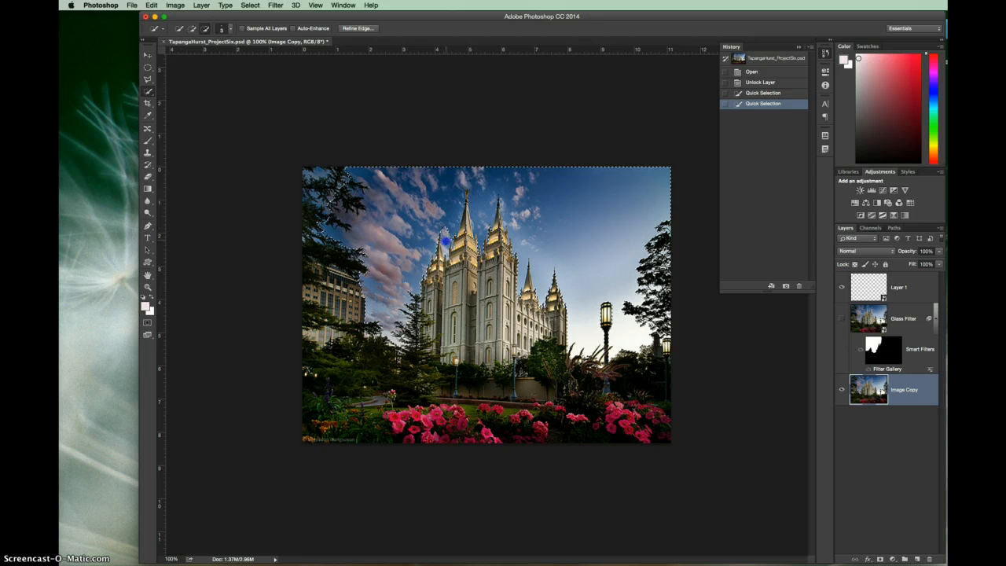
pyautogui.click(445, 241)
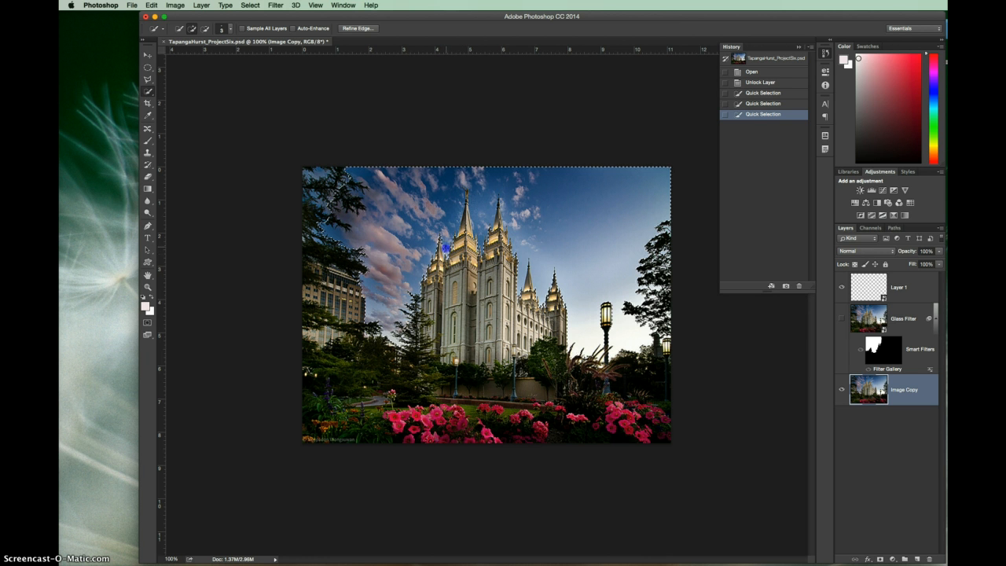
pyautogui.click(445, 245)
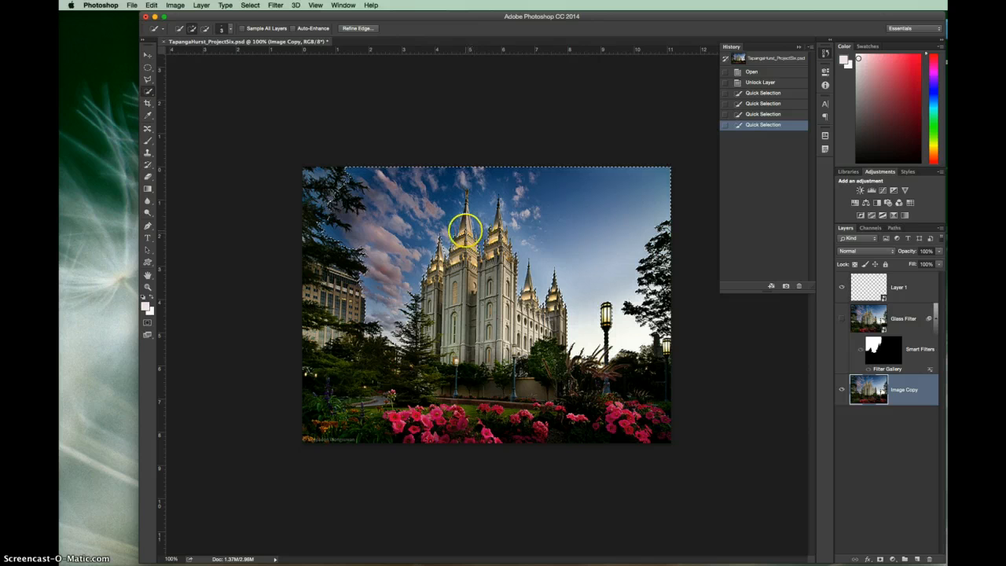
pyautogui.click(467, 207)
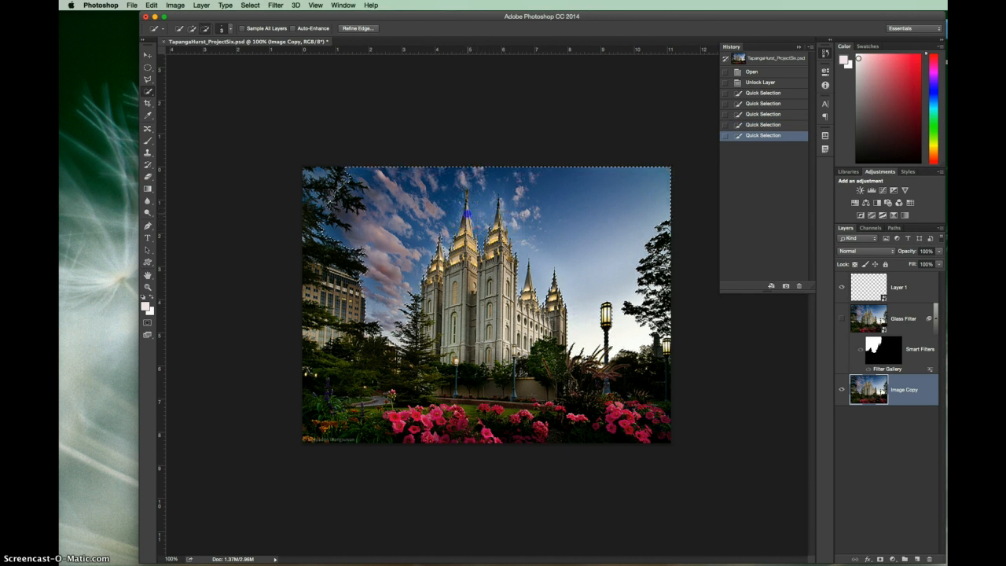
pyautogui.click(493, 228)
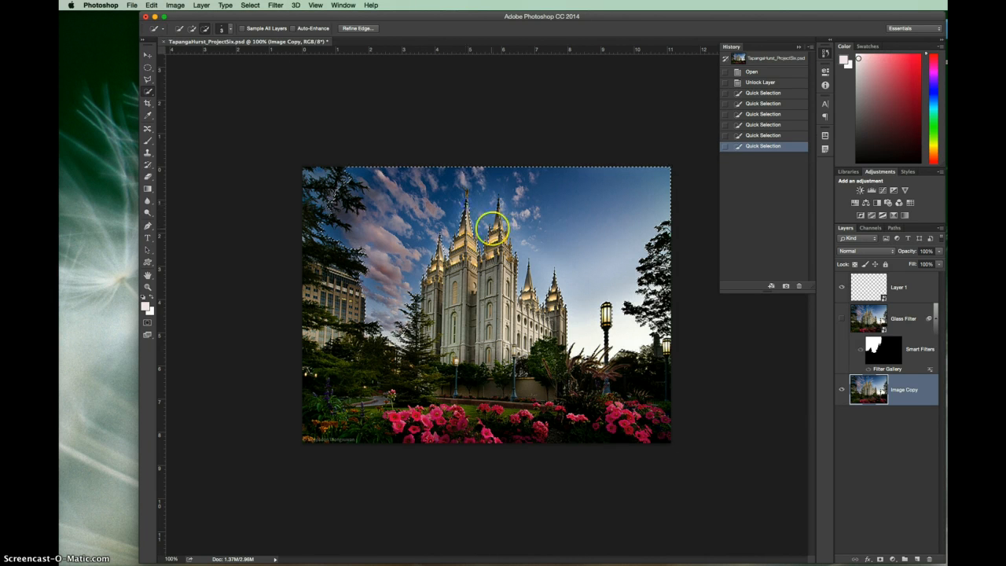
pyautogui.click(496, 206)
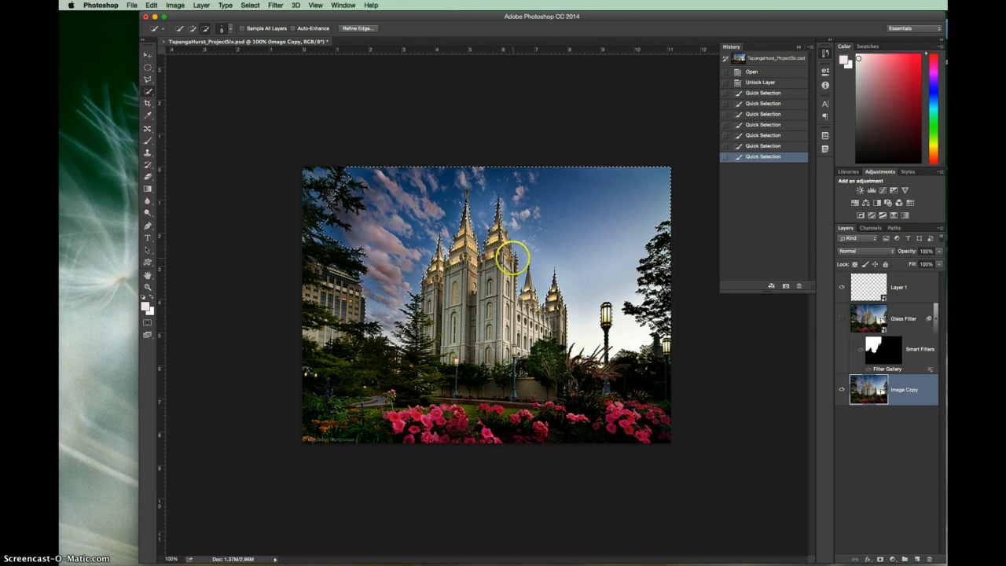
pyautogui.click(484, 216)
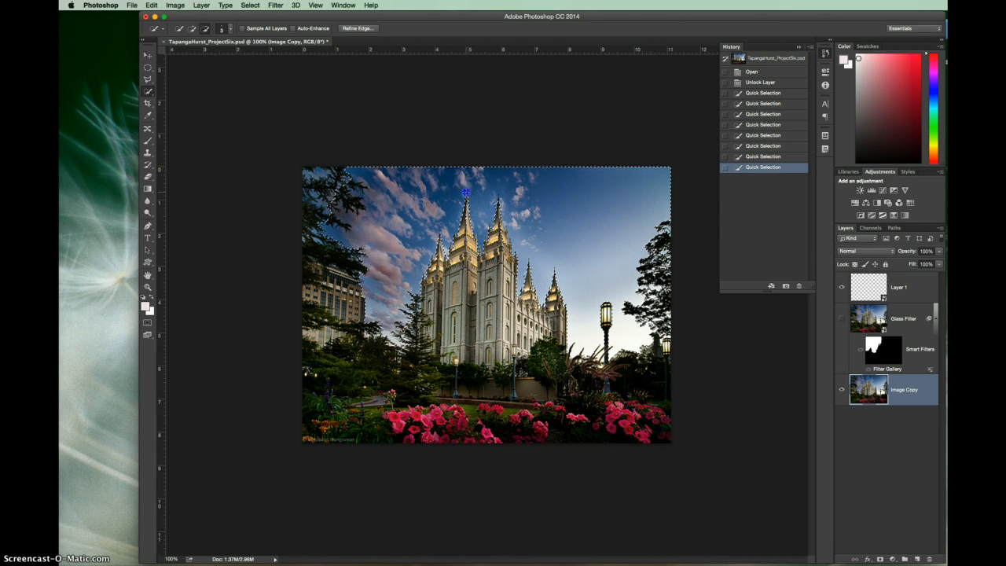
pyautogui.click(463, 244)
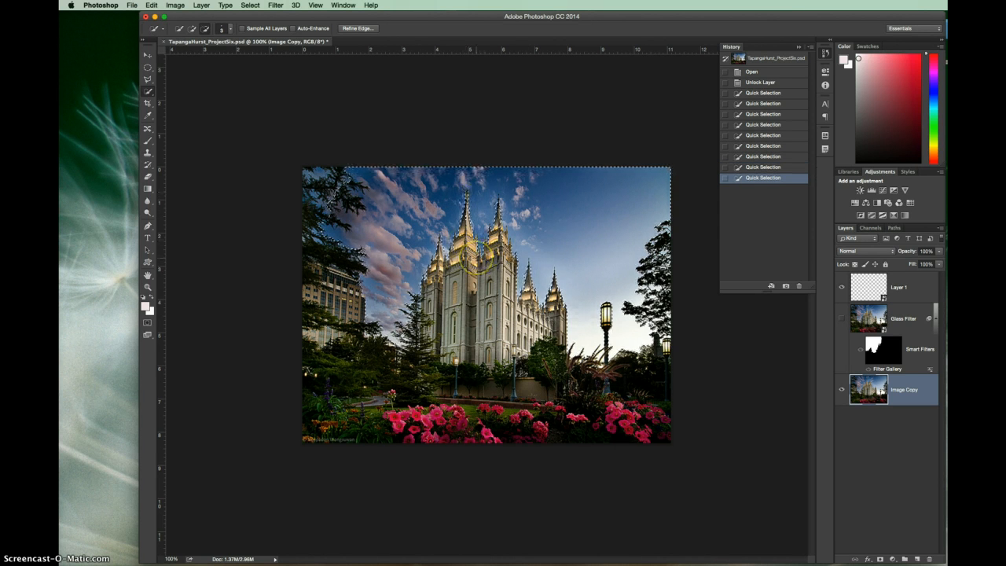
pyautogui.click(604, 246)
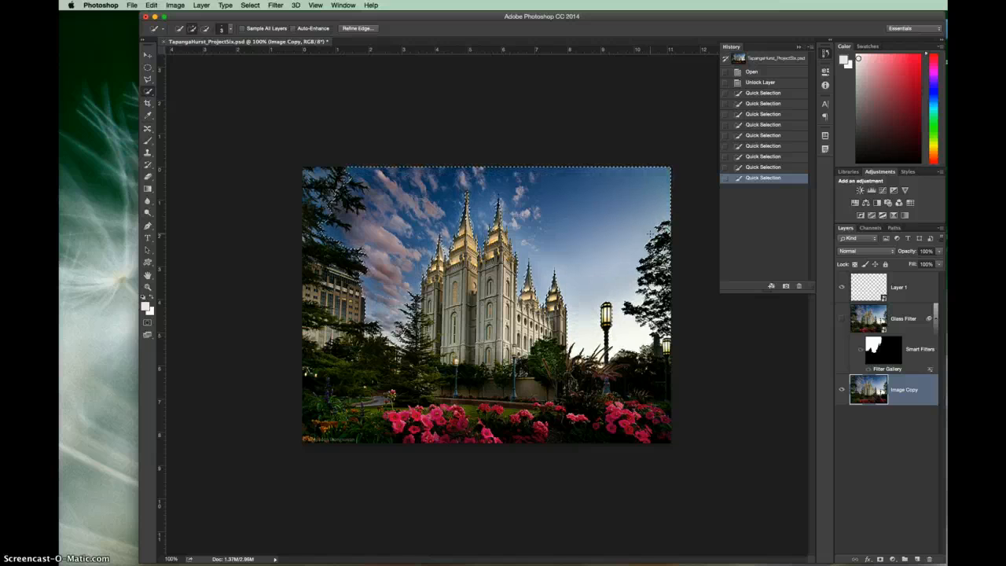
# Copy the selected sky and paste it as a new layer above Image Copy, checking the cutout with Image Copy hidden.
pyautogui.press('super+v')
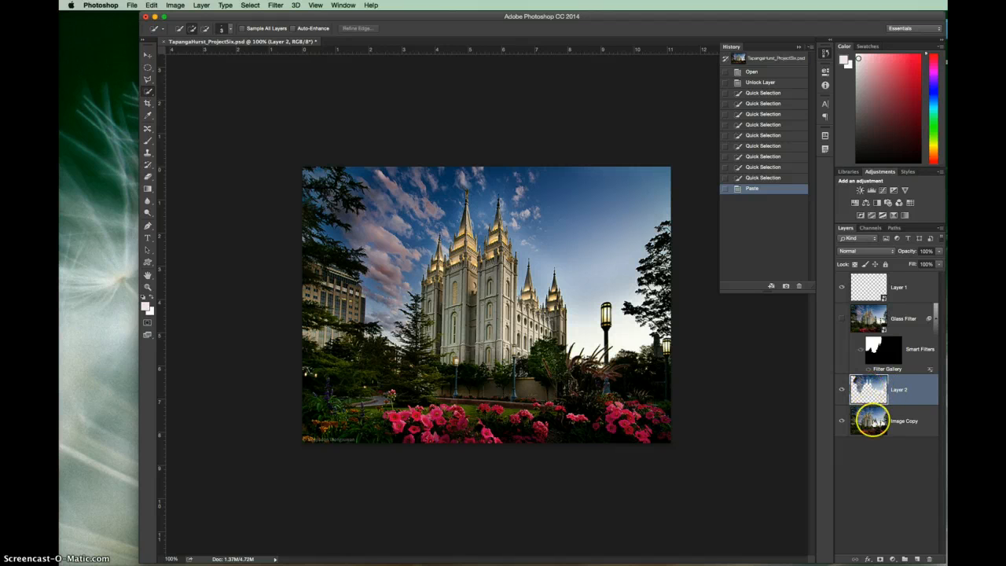
pyautogui.click(842, 423)
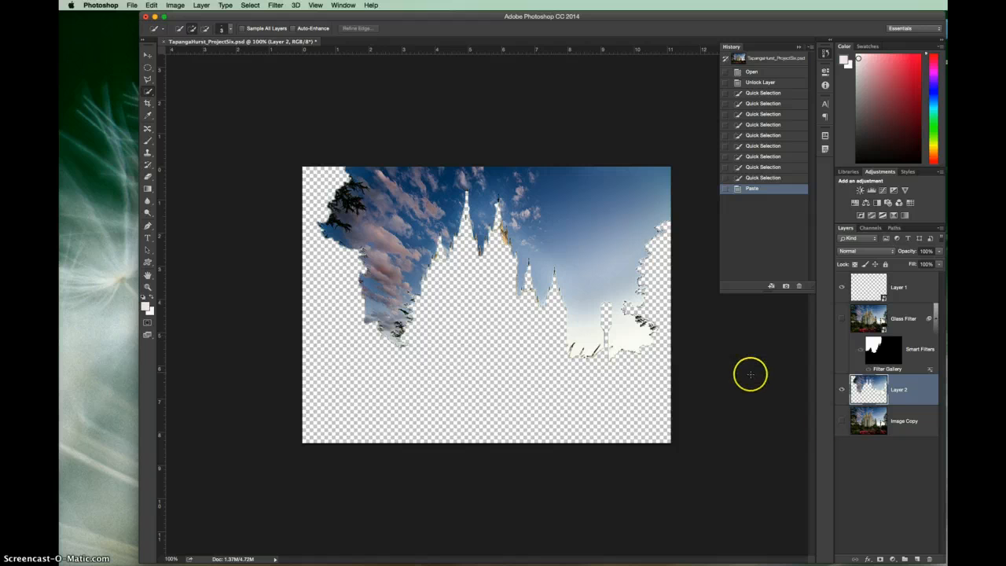
pyautogui.click(842, 424)
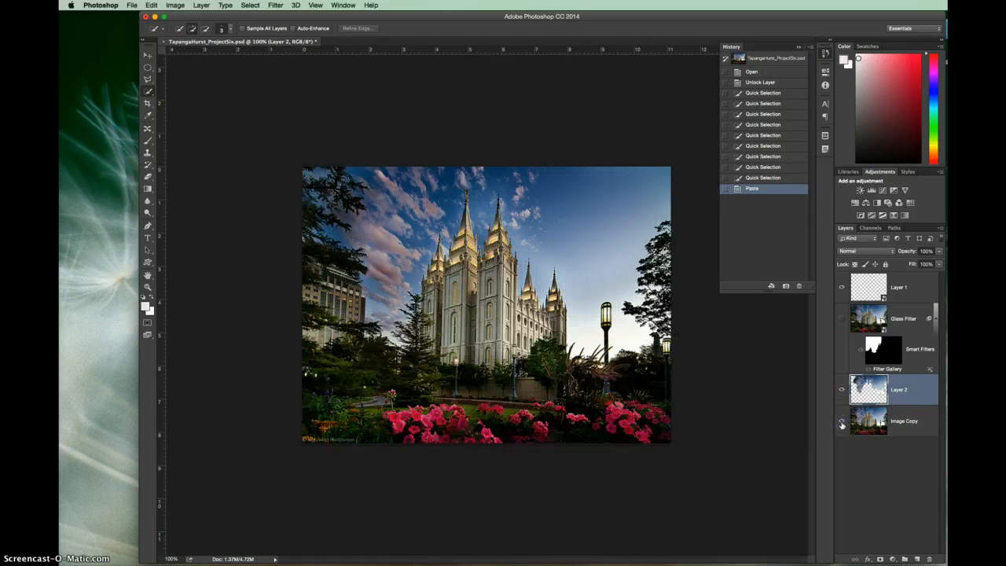
pyautogui.rightClick(886, 387)
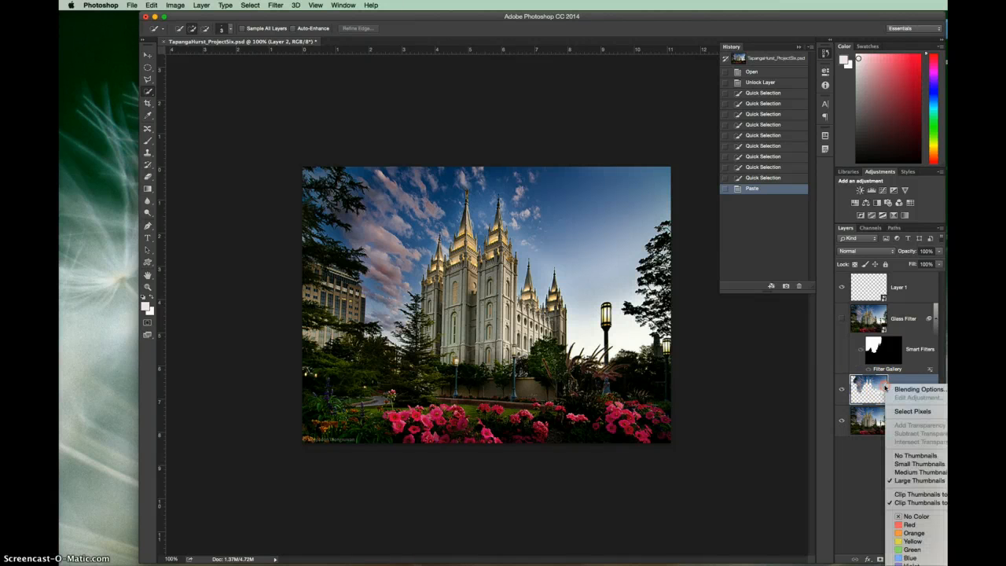
pyautogui.click(846, 437)
pyautogui.rightClick(870, 386)
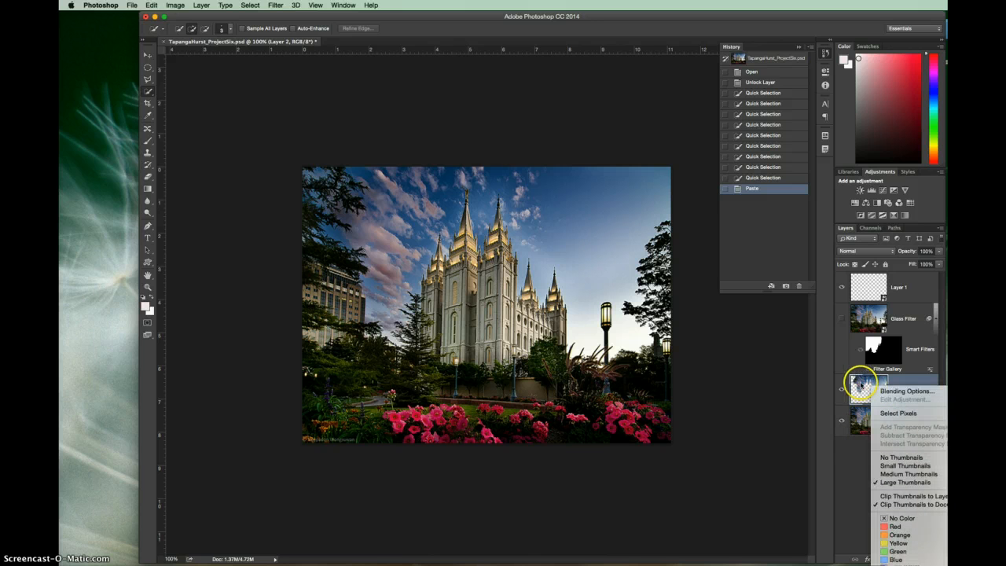
pyautogui.click(859, 383)
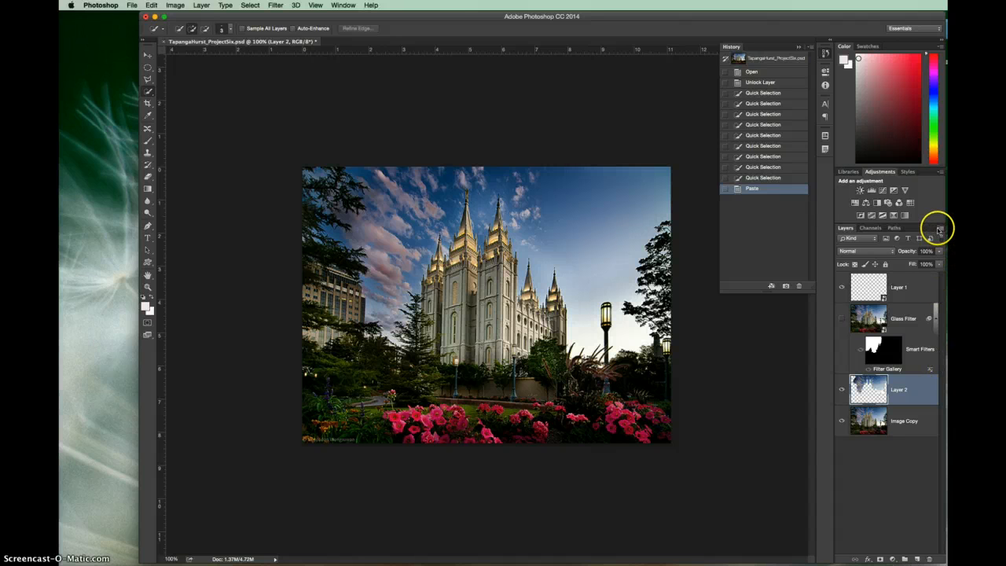
# Convert Layer 2 with the sky cutout to a smart object and apply the Texturizer filter from the Filter Gallery.
pyautogui.click(941, 228)
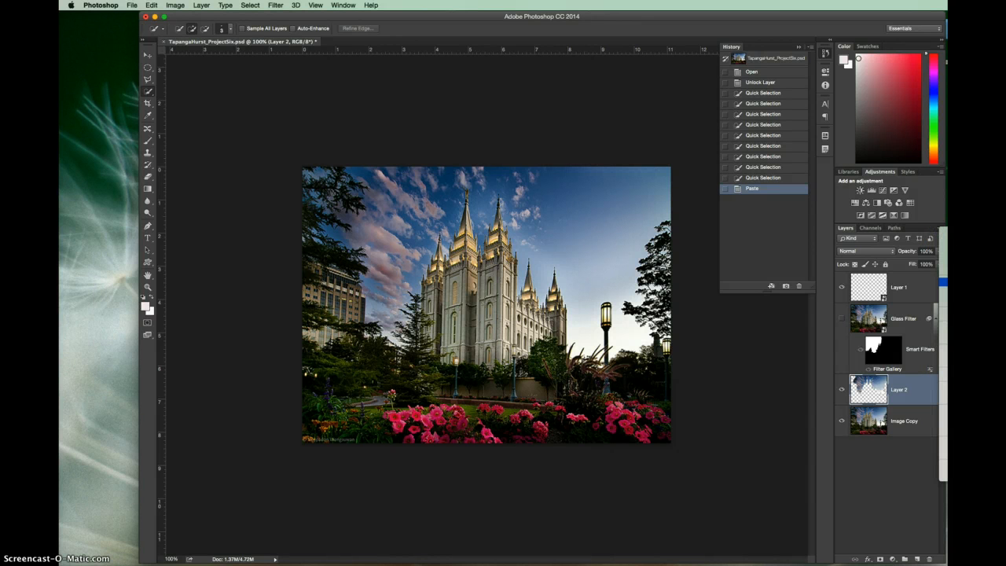
pyautogui.click(943, 328)
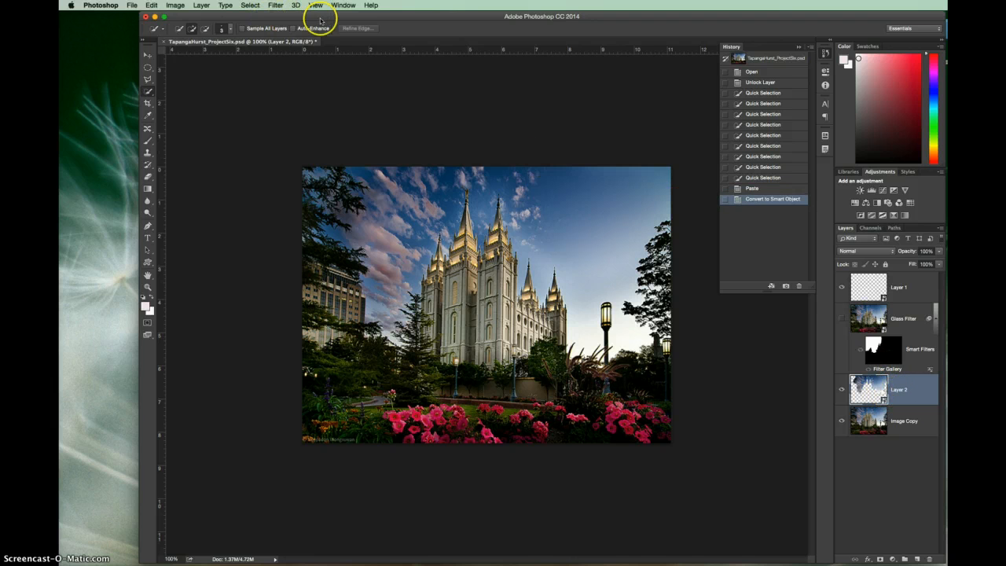
pyautogui.click(275, 5)
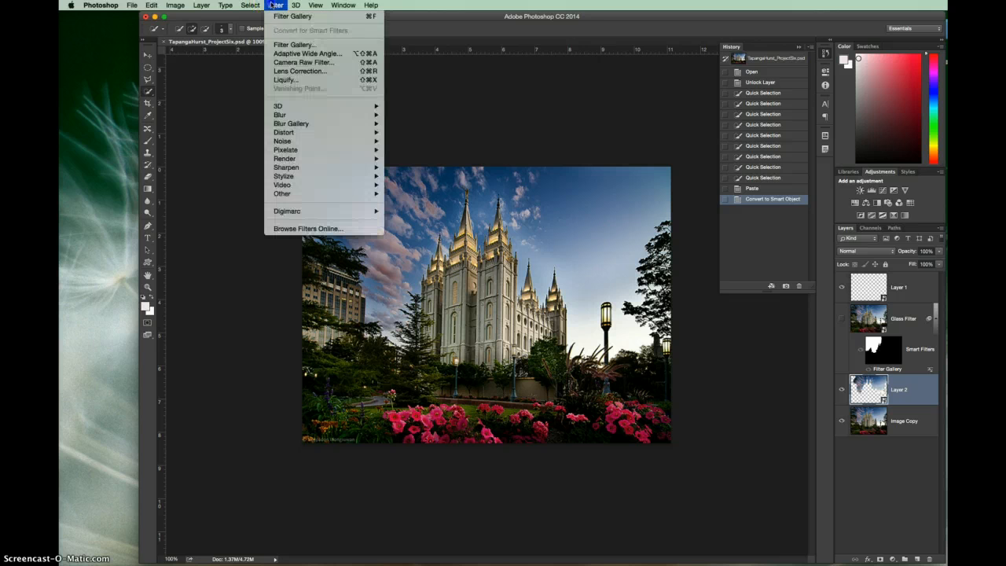
pyautogui.click(291, 45)
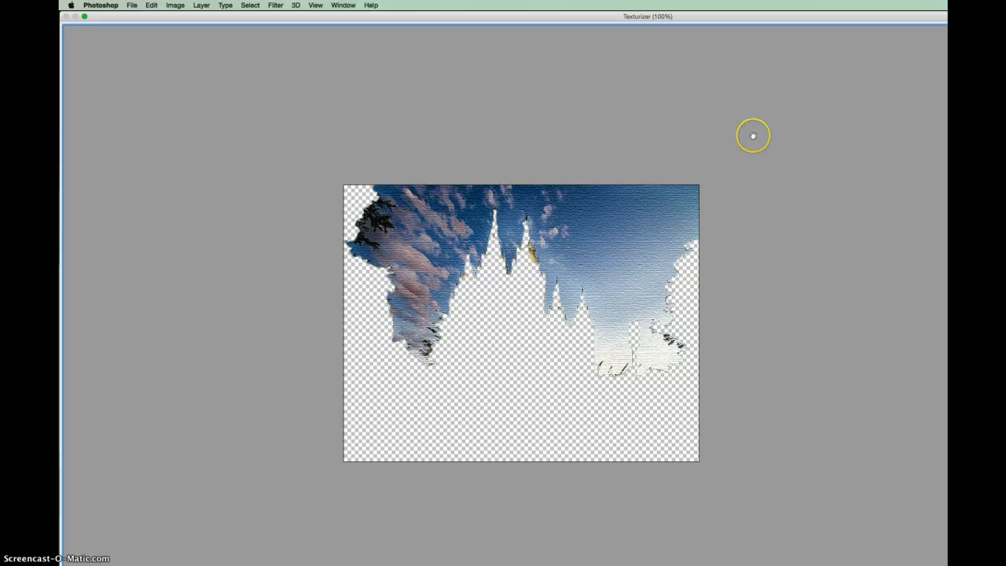
pyautogui.click(800, 155)
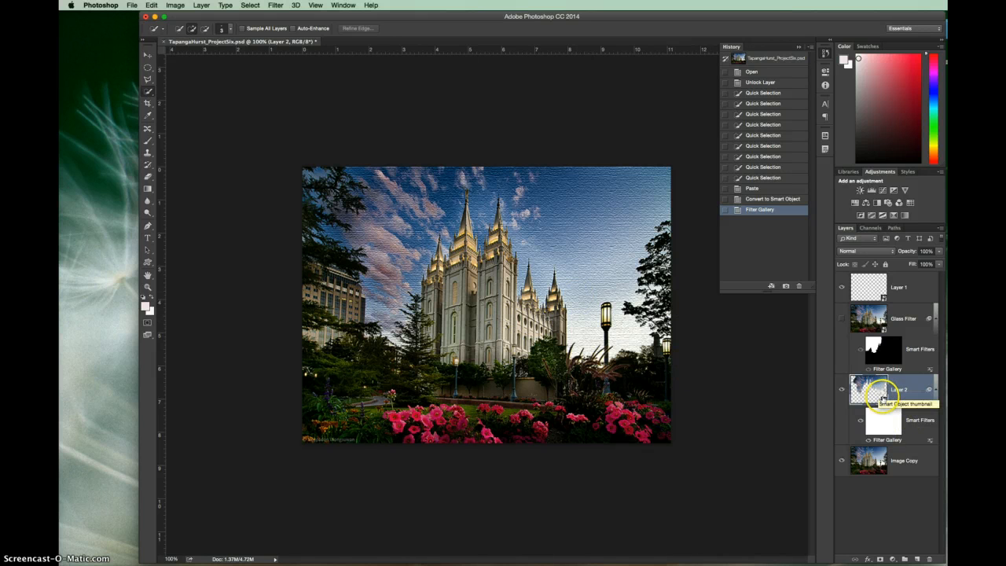
# Compare the sky with the Glass Filter layer shown and hidden, and delete the Glass Filter layer and Layer 1.
pyautogui.click(841, 319)
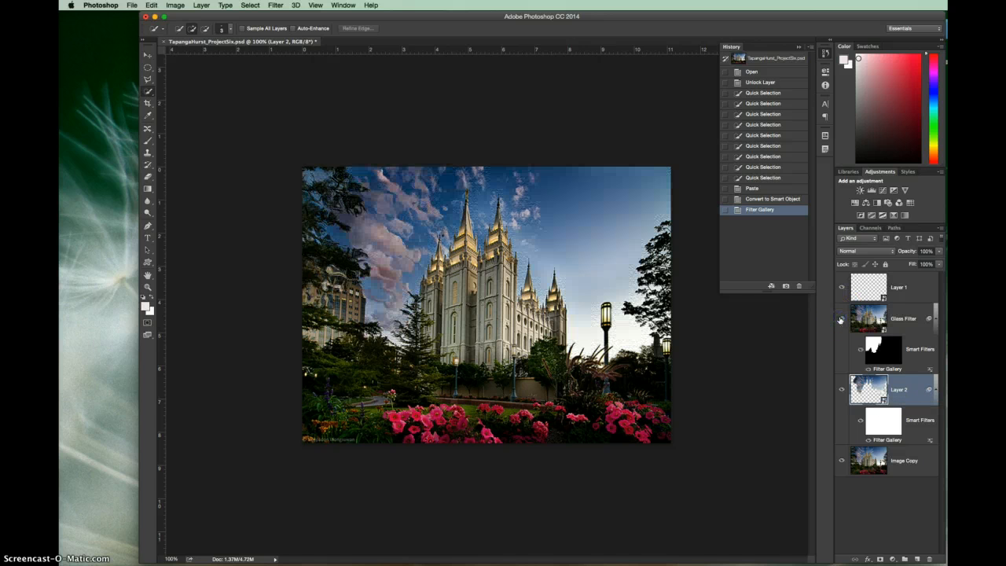
pyautogui.click(841, 319)
pyautogui.click(841, 319)
pyautogui.click(841, 318)
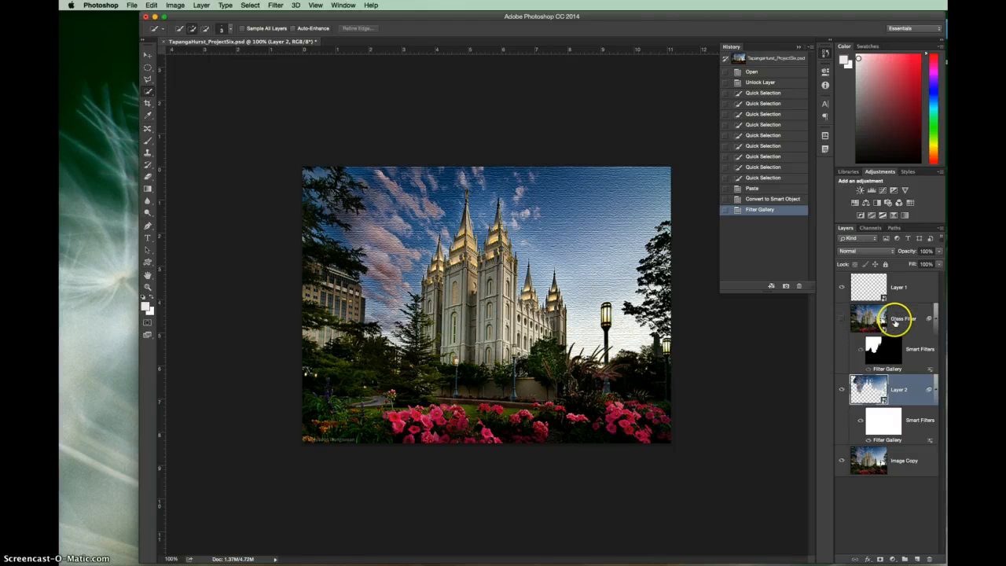
pyautogui.click(841, 320)
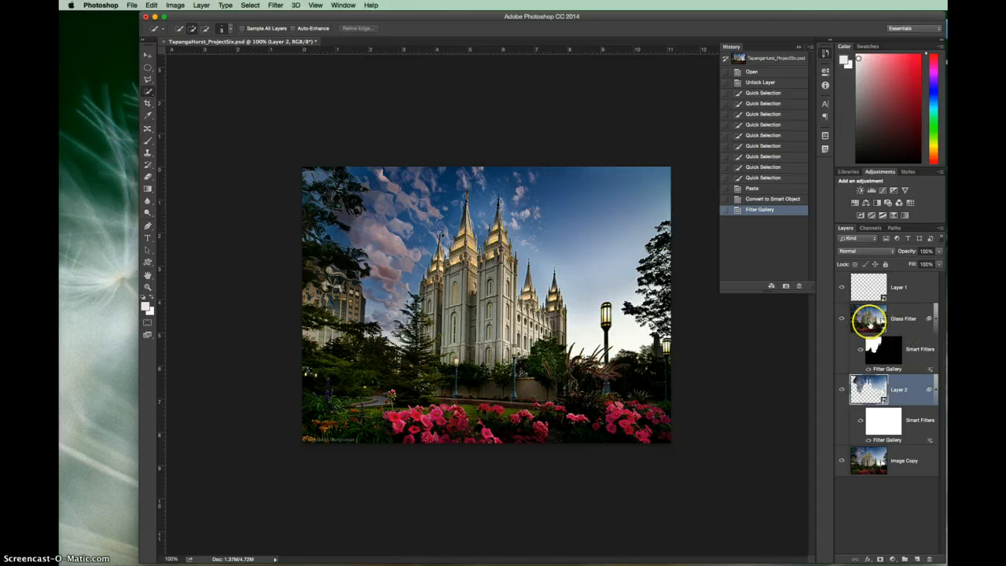
pyautogui.click(842, 319)
pyautogui.moveTo(872, 323); pyautogui.dragTo(930, 559)
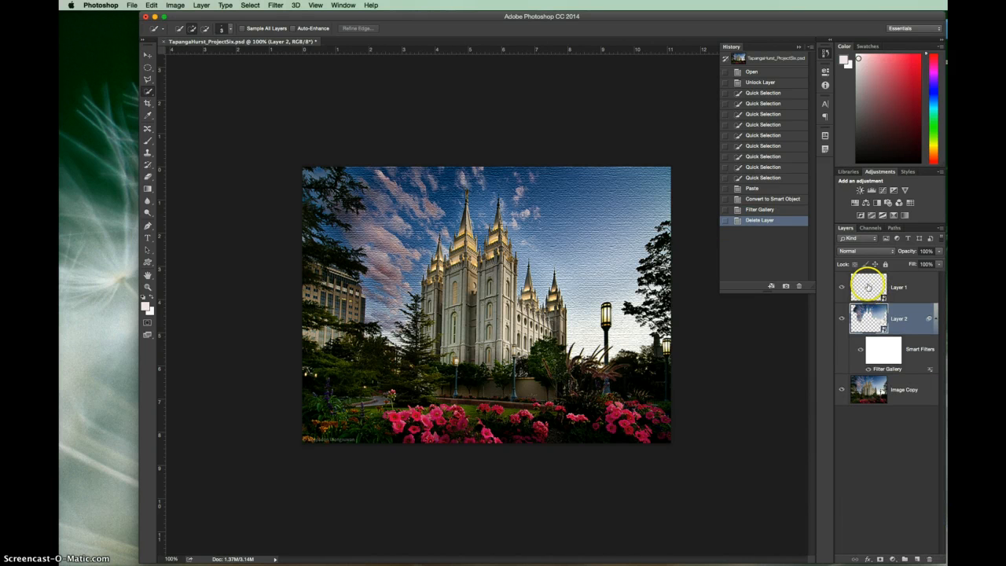
pyautogui.click(841, 287)
pyautogui.moveTo(867, 293); pyautogui.dragTo(931, 558)
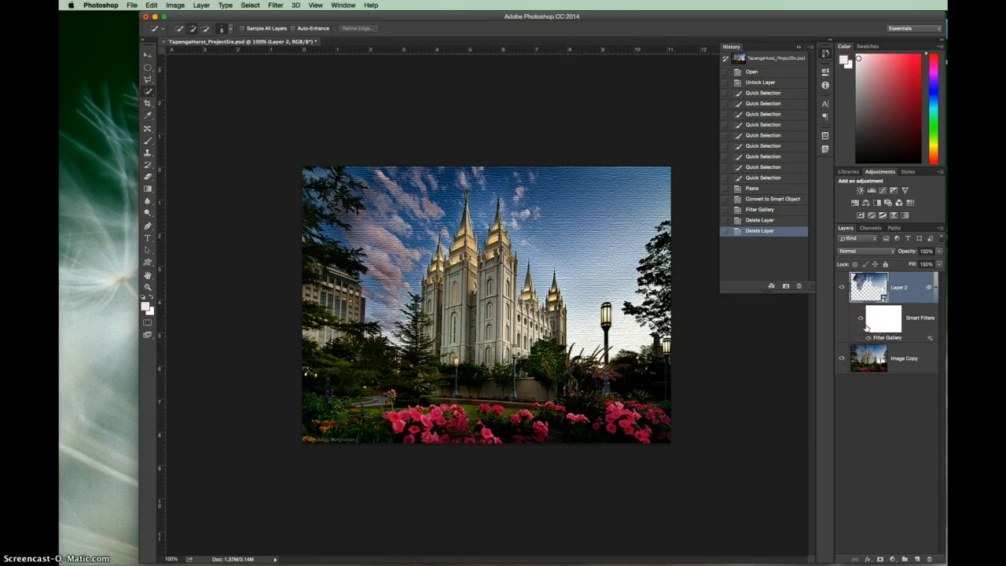
# Select the temple's walls and main towers on the Image Copy layer with the Quick Selection tool, trimming the sky around the spires.
pyautogui.click(403, 340)
pyautogui.click(872, 359)
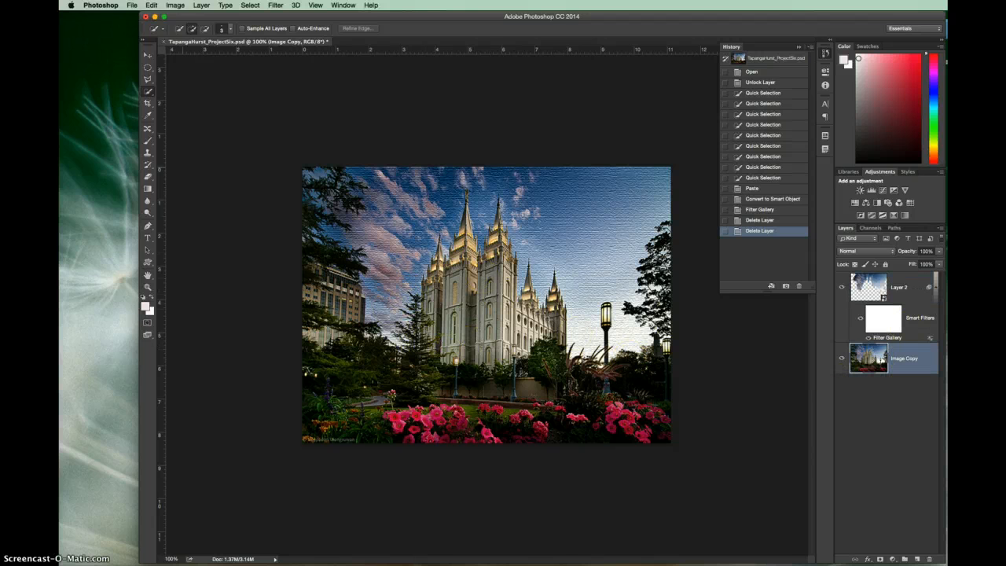
pyautogui.moveTo(486, 315)
pyautogui.mouseDown()
pyautogui.moveTo(501, 265)
pyautogui.moveTo(497, 210)
pyautogui.moveTo(491, 261)
pyautogui.moveTo(502, 308)
pyautogui.moveTo(515, 320)
pyautogui.moveTo(554, 316)
pyautogui.moveTo(557, 278)
pyautogui.moveTo(556, 324)
pyautogui.moveTo(527, 331)
pyautogui.moveTo(509, 353)
pyautogui.moveTo(445, 351)
pyautogui.moveTo(451, 232)
pyautogui.moveTo(465, 212)
pyautogui.moveTo(449, 280)
pyautogui.moveTo(434, 265)
pyautogui.moveTo(431, 341)
pyautogui.moveTo(490, 324)
pyautogui.moveTo(545, 332)
pyautogui.moveTo(558, 315)
pyautogui.moveTo(564, 325)
pyautogui.moveTo(562, 339)
pyautogui.moveTo(544, 325)
pyautogui.moveTo(476, 320)
pyautogui.mouseUp()
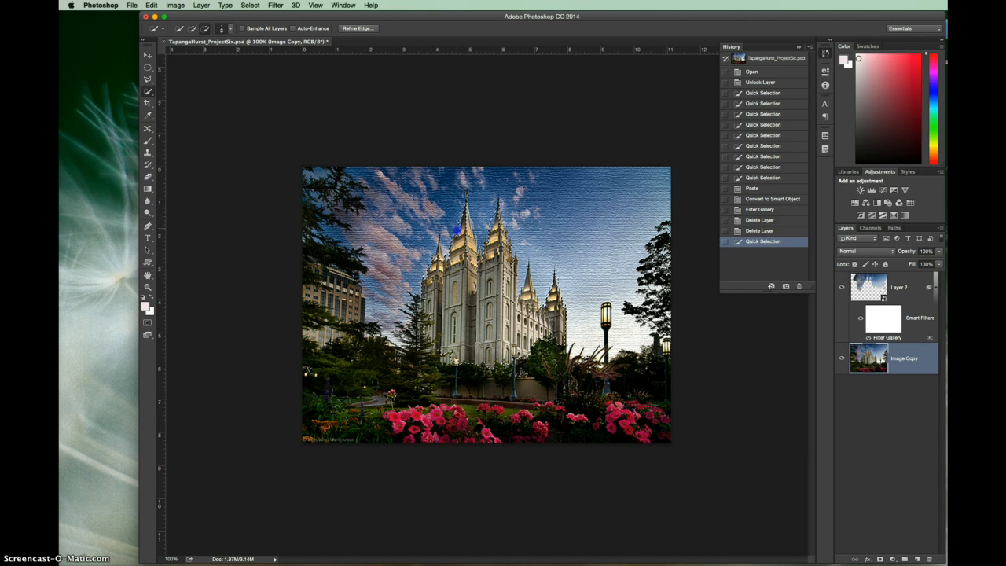
pyautogui.click(461, 219)
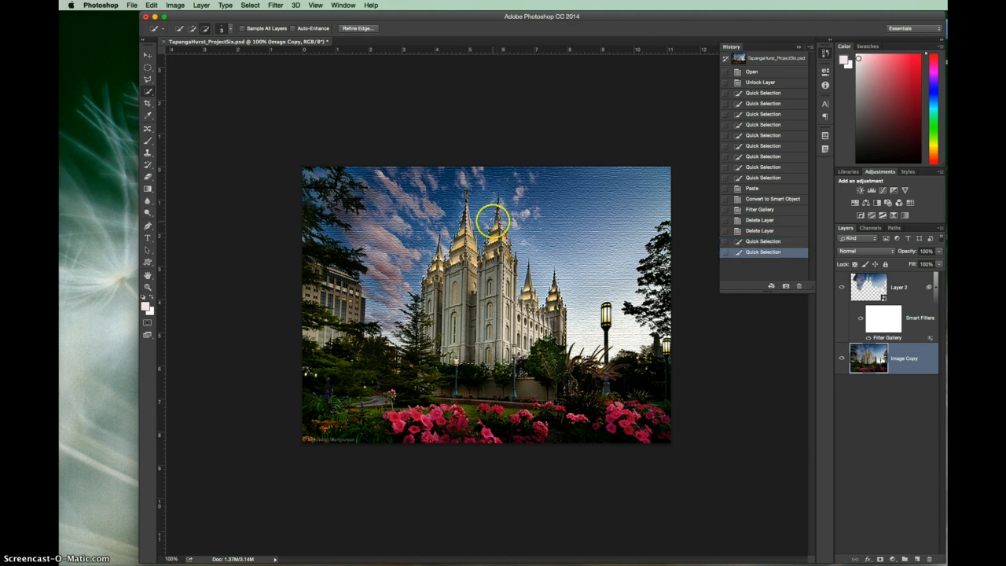
pyautogui.click(494, 208)
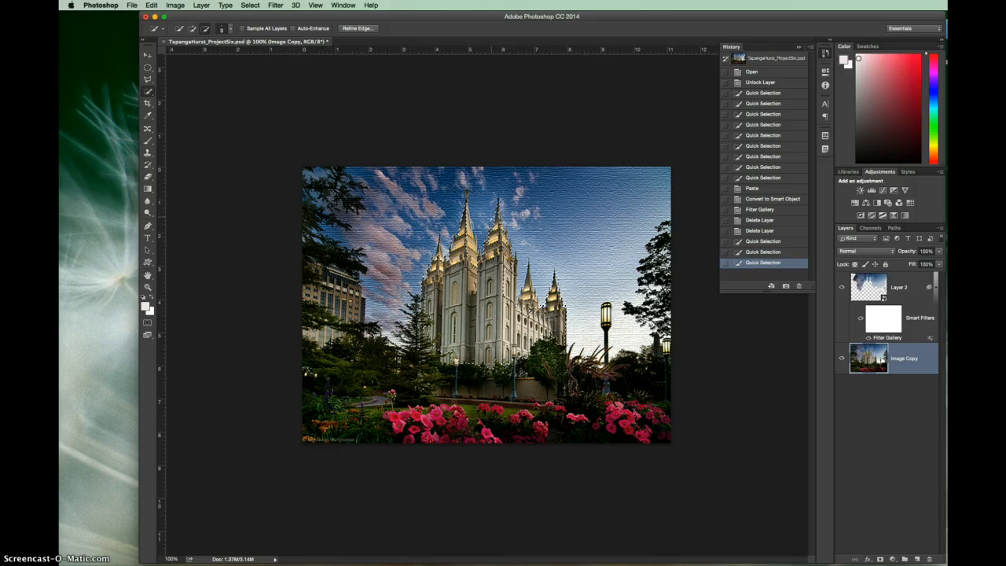
pyautogui.click(492, 218)
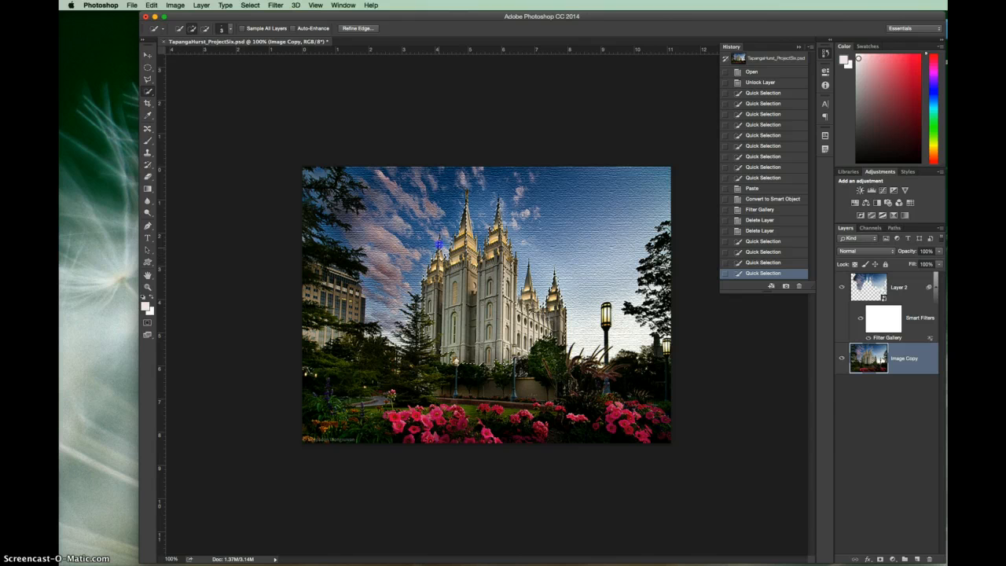
pyautogui.click(450, 282)
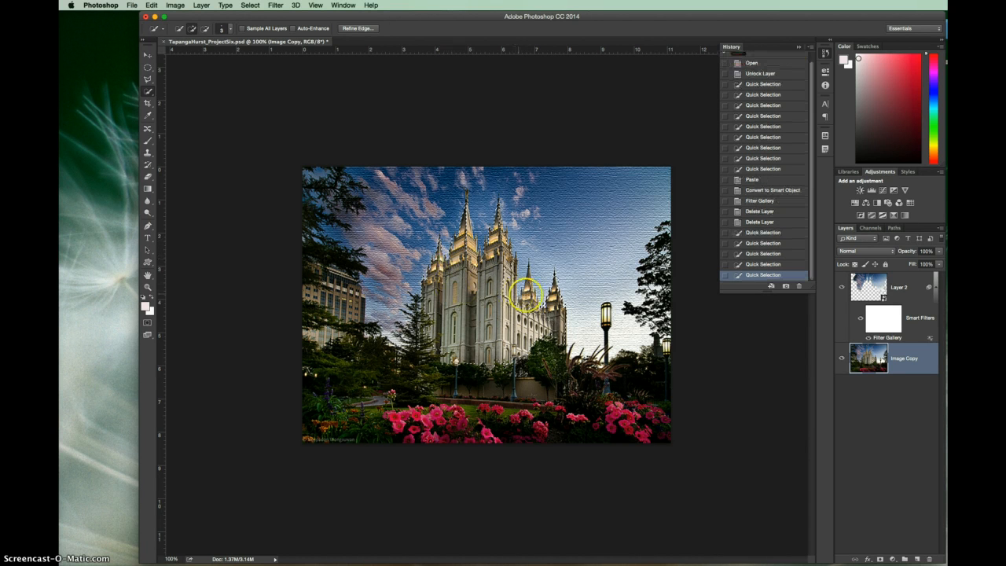
pyautogui.click(523, 303)
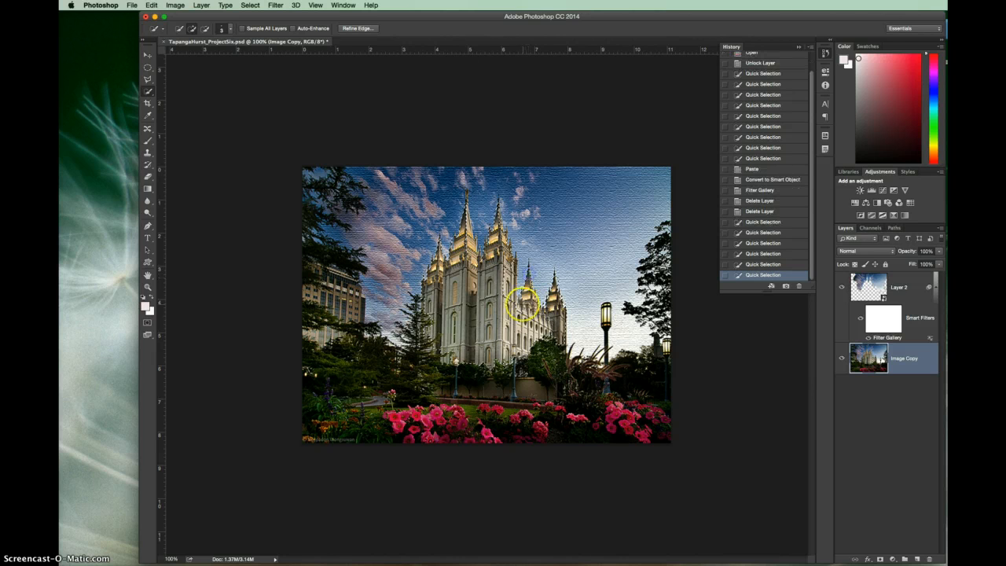
pyautogui.click(509, 277)
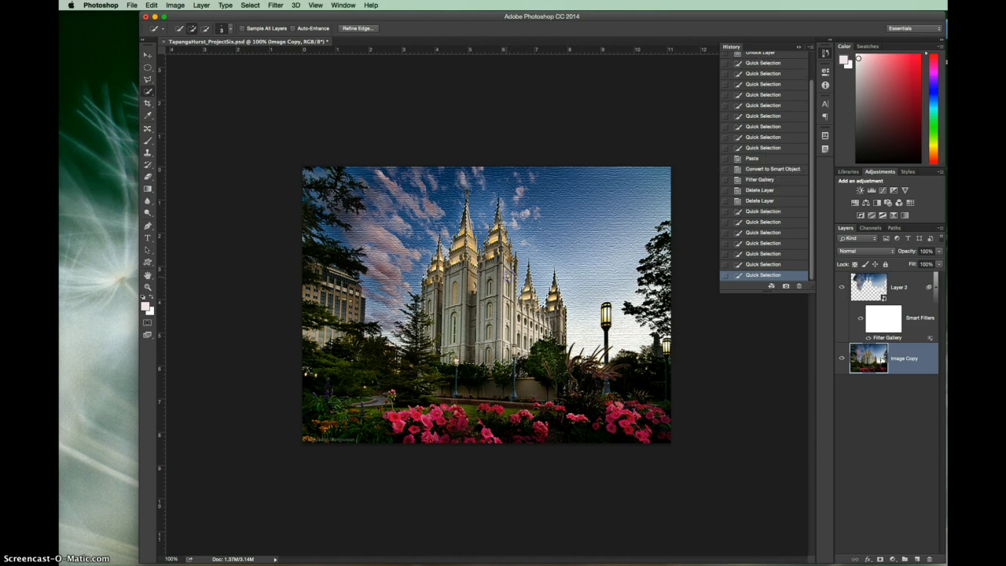
pyautogui.click(480, 290)
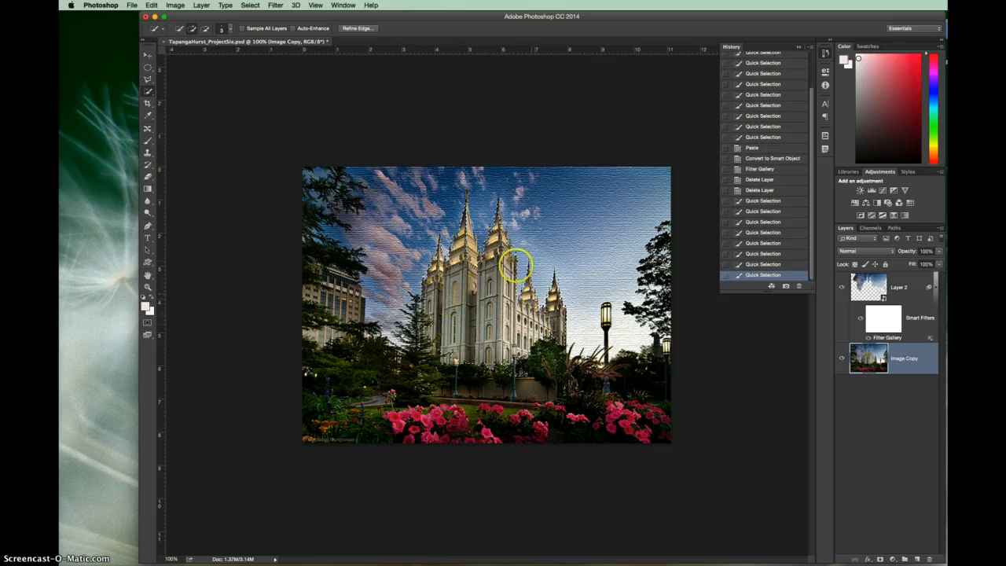
pyautogui.click(466, 190)
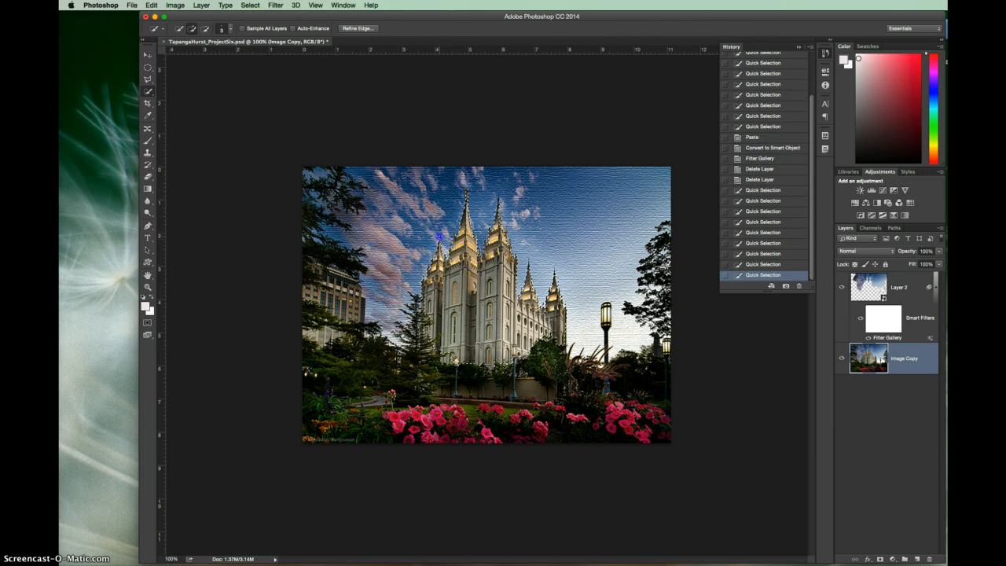
pyautogui.click(464, 275)
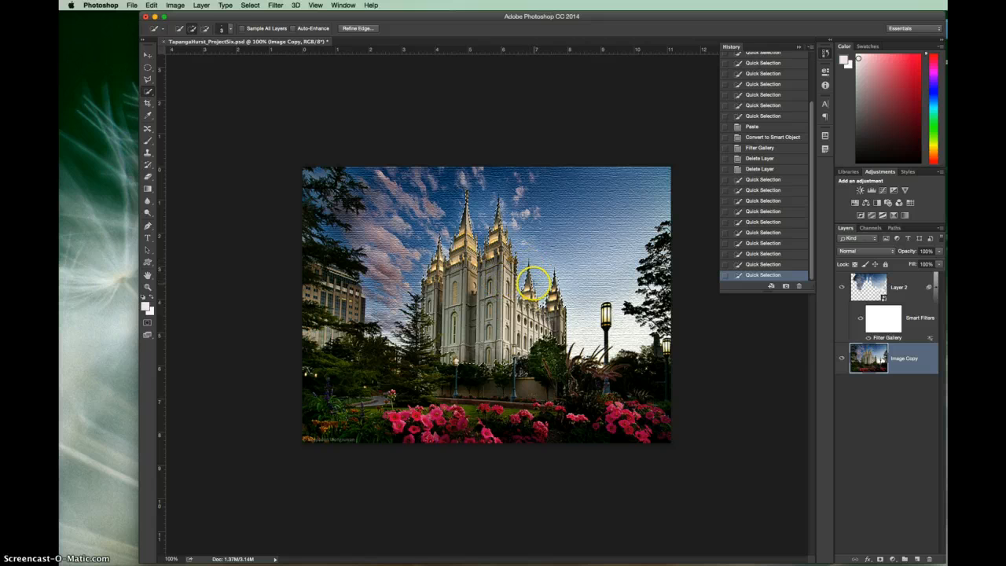
# Add the smaller spires, the remaining edges of the front tower and the temple's lower corner to the selection.
pyautogui.scroll(3, 544, 261)
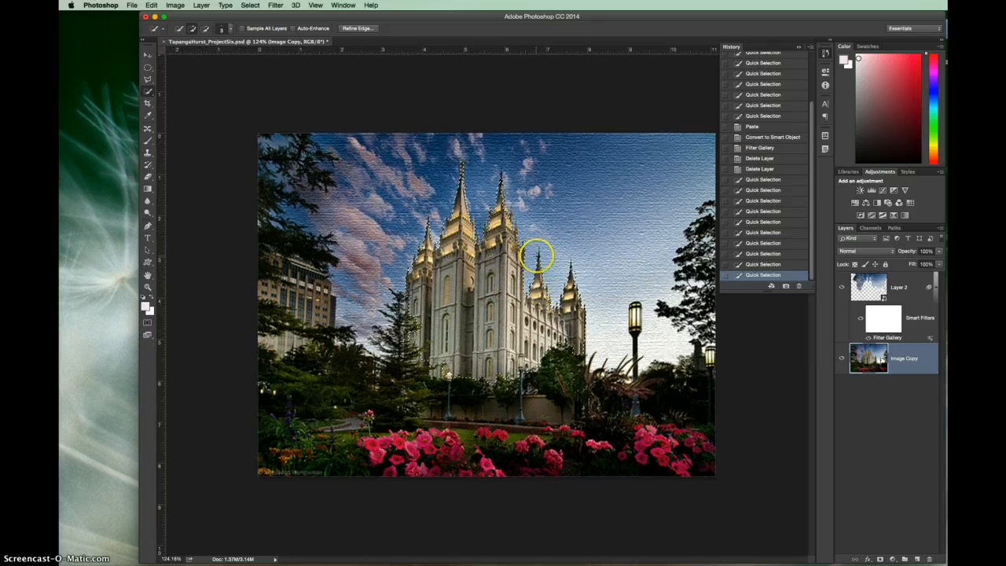
pyautogui.click(539, 251)
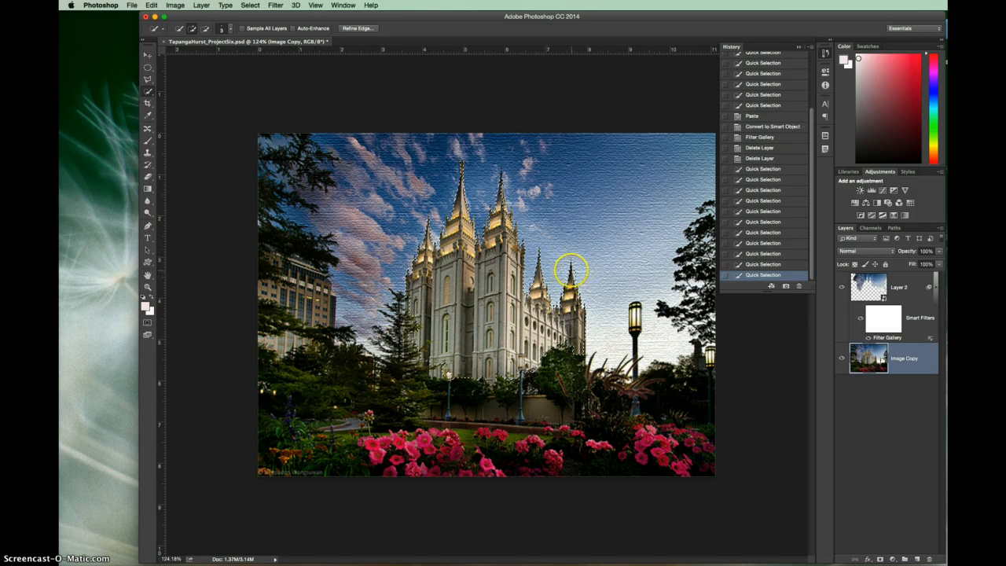
pyautogui.click(571, 281)
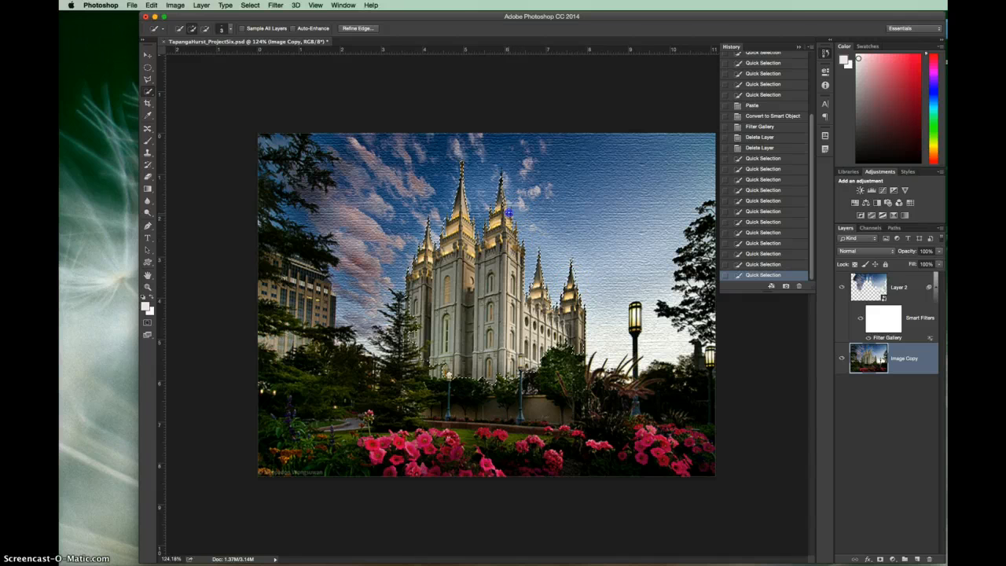
pyautogui.click(513, 233)
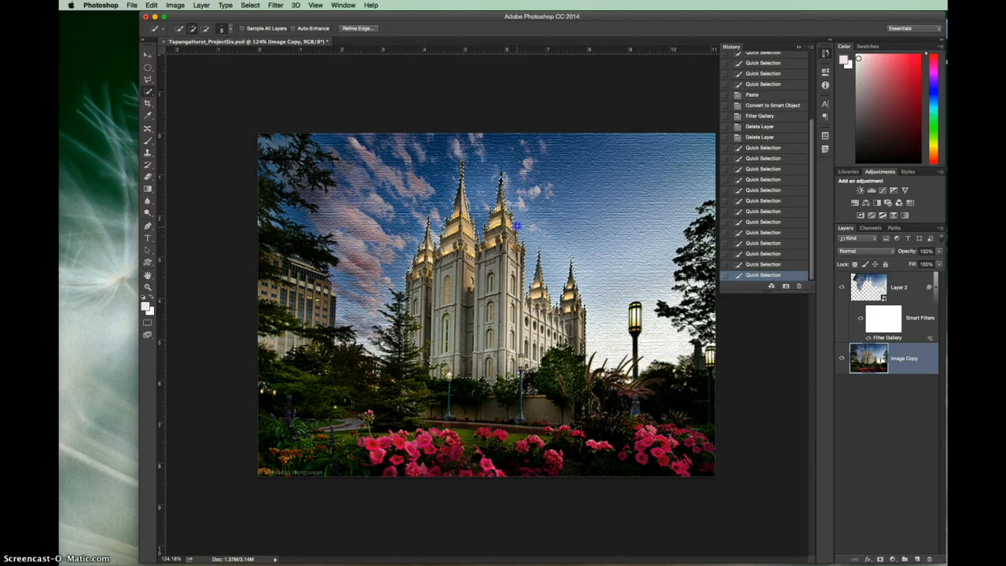
pyautogui.click(507, 243)
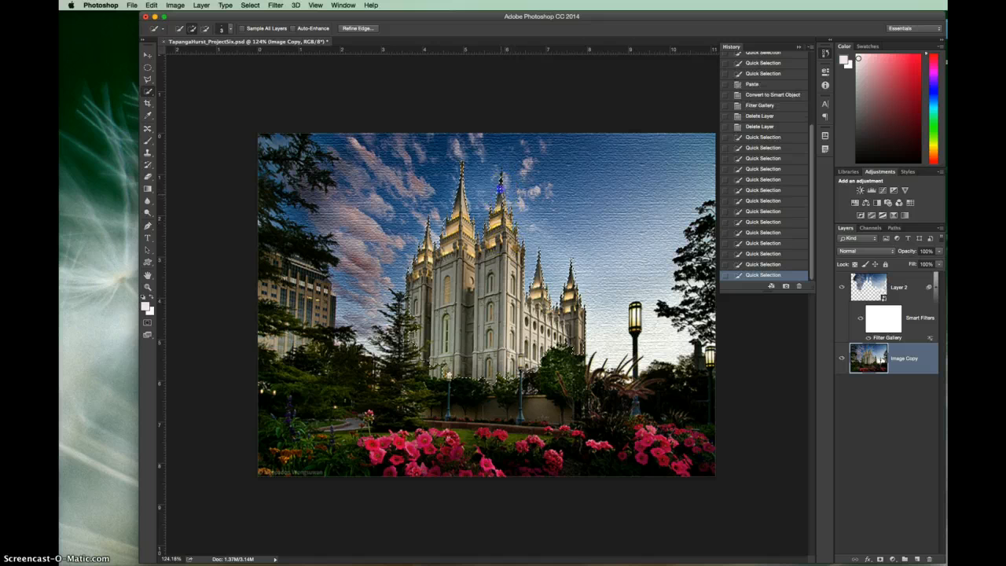
pyautogui.click(500, 224)
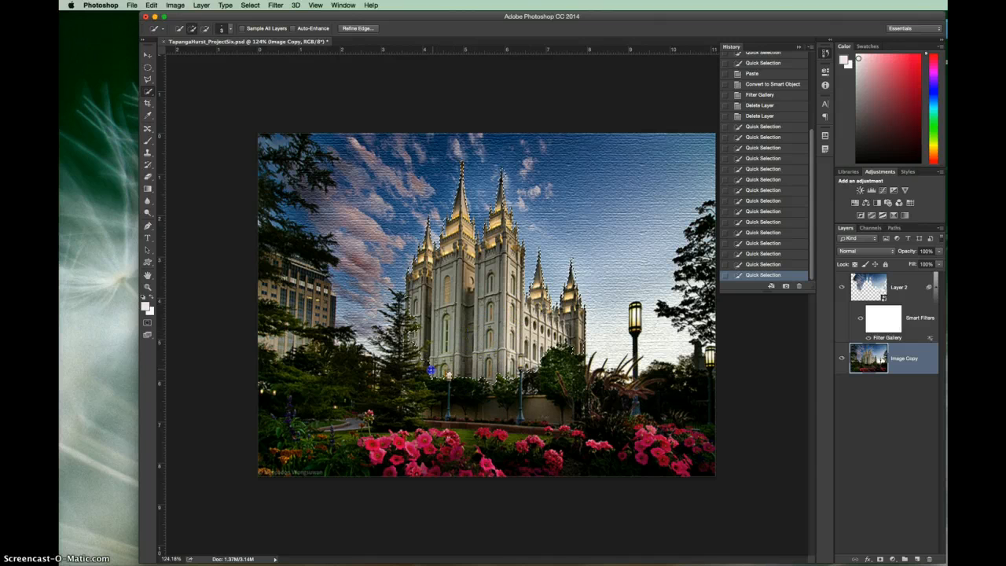
pyautogui.click(431, 370)
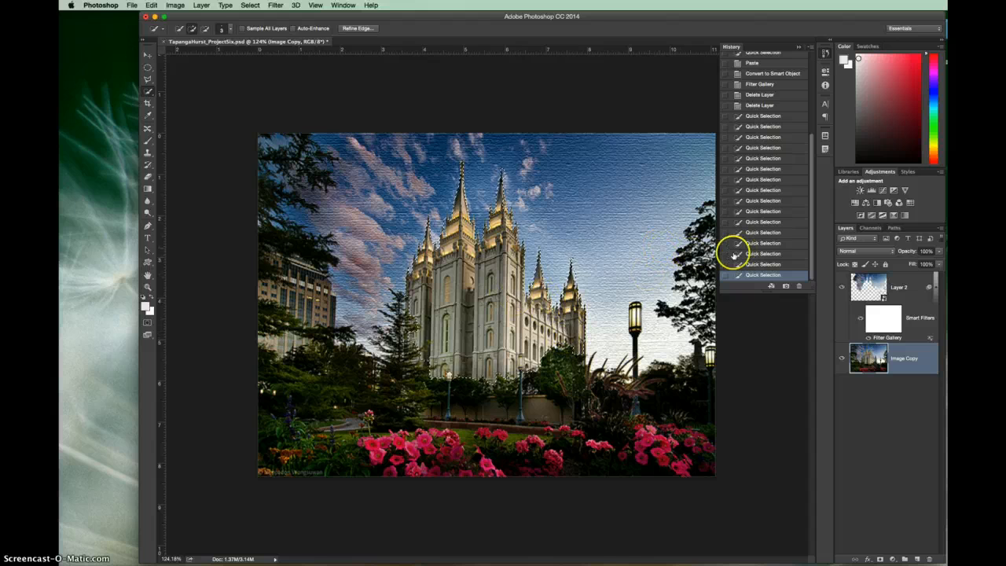
# Copy the selected temple, paste it as a new layer above Image Copy, and convert that layer to a smart object.
pyautogui.doubleClick(906, 361)
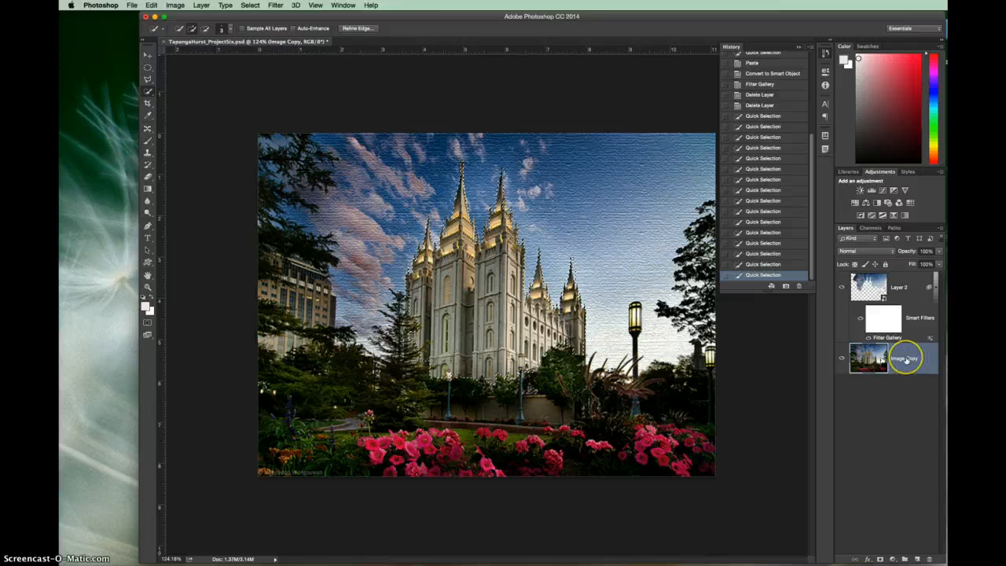
pyautogui.press('super+v')
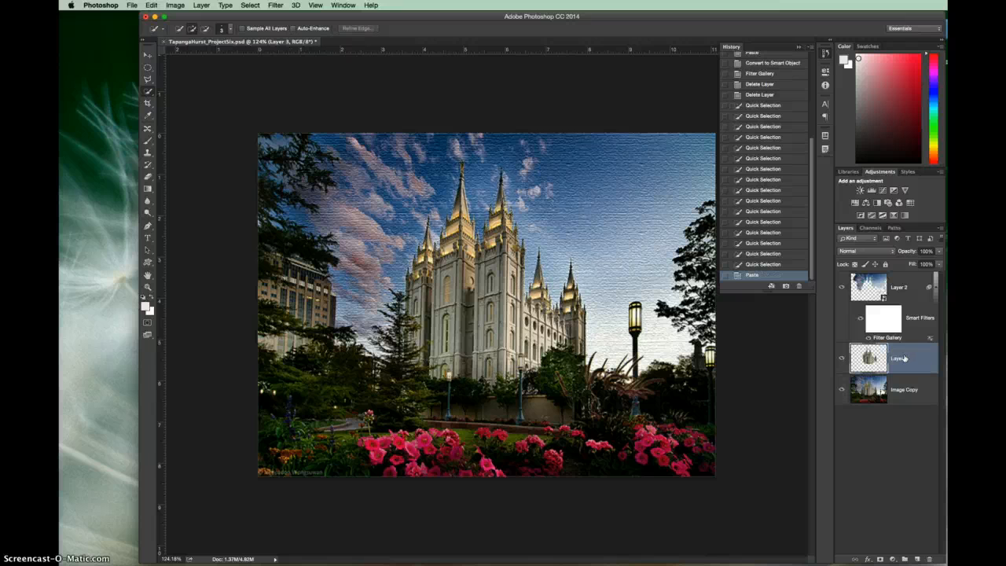
pyautogui.click(942, 229)
pyautogui.click(945, 329)
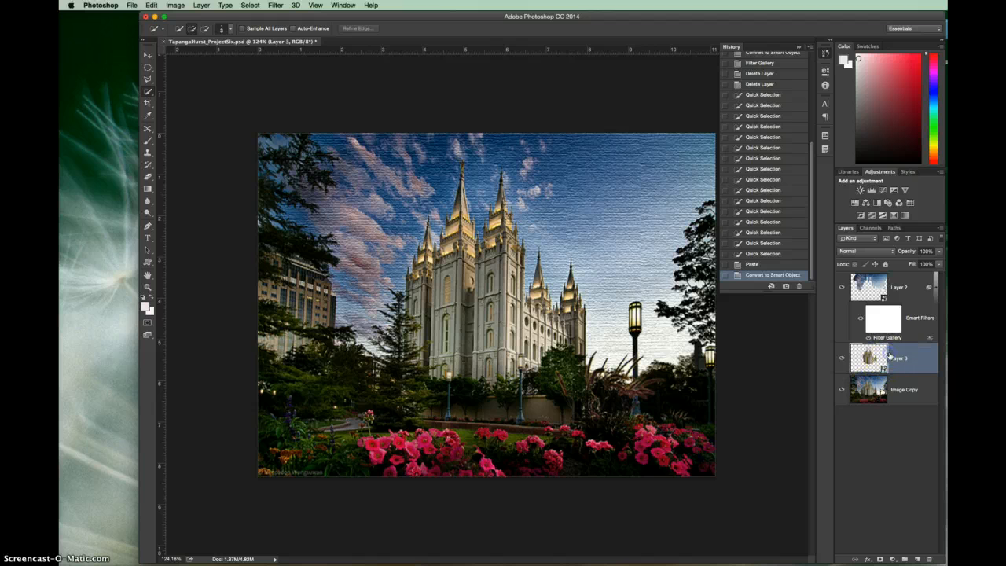
# Apply the Accented Edges filter from the Filter Gallery to the temple cutout on Layer 3.
pyautogui.click(275, 4)
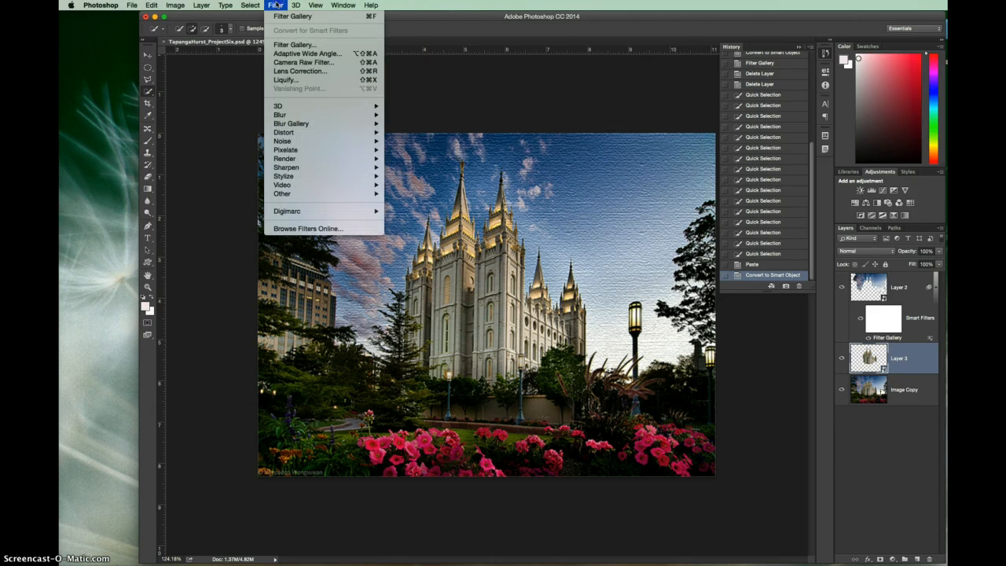
pyautogui.click(297, 45)
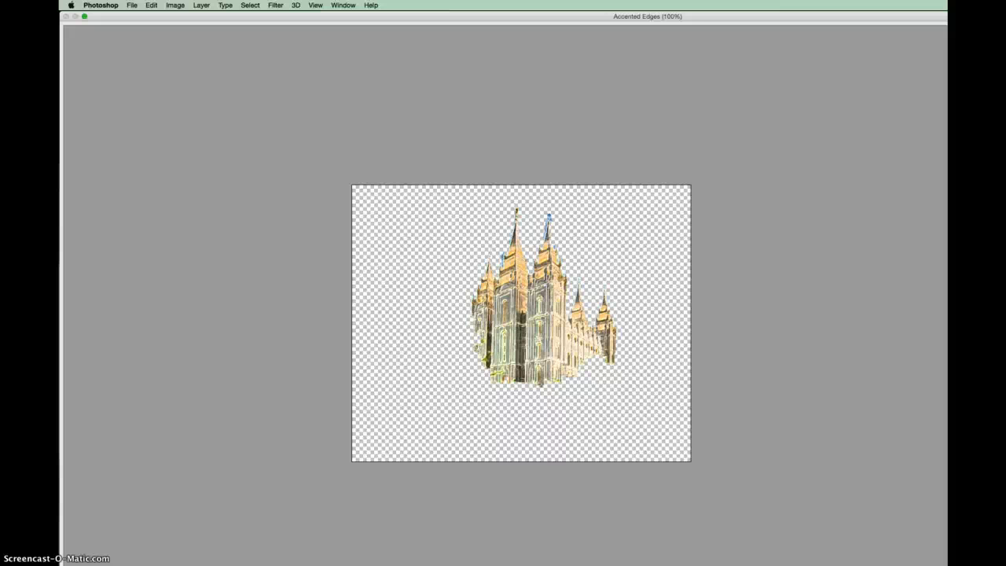
pyautogui.press('Return')
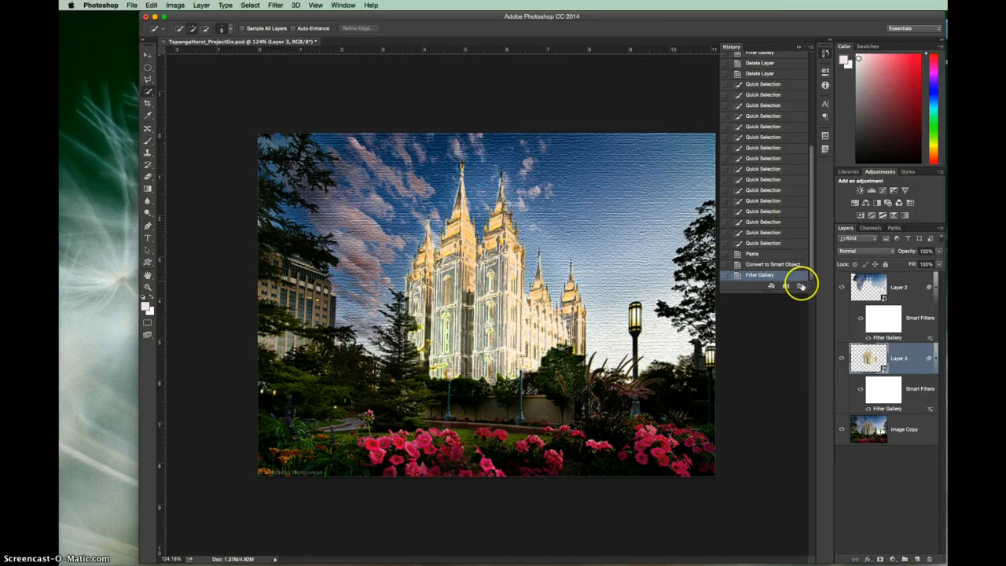
pyautogui.doubleClick(865, 360)
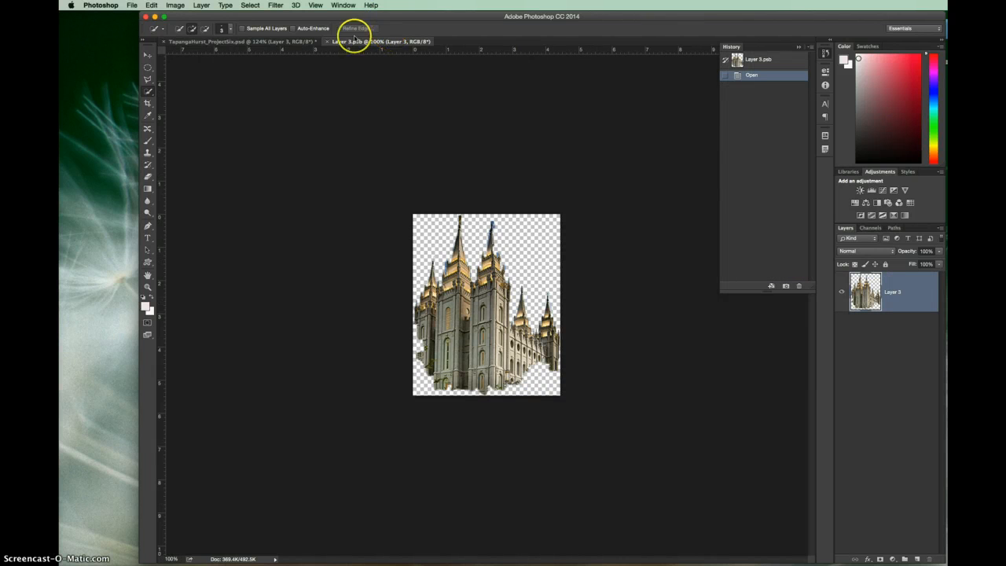
pyautogui.click(250, 43)
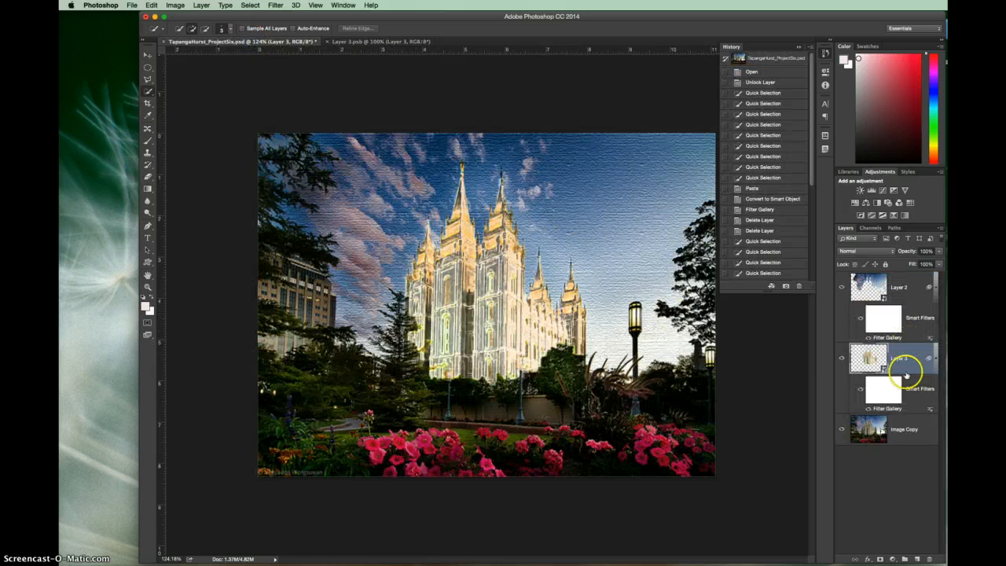
pyautogui.doubleClick(889, 393)
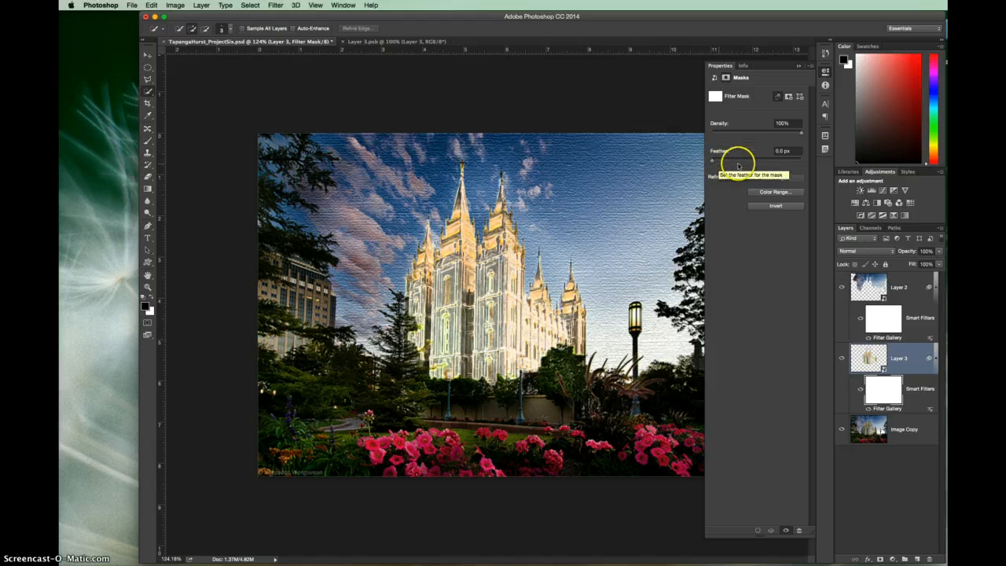
# Reopen Layer 3's Filter Gallery smart filter and soften the Accented Edges effect on the temple.
pyautogui.doubleClick(880, 409)
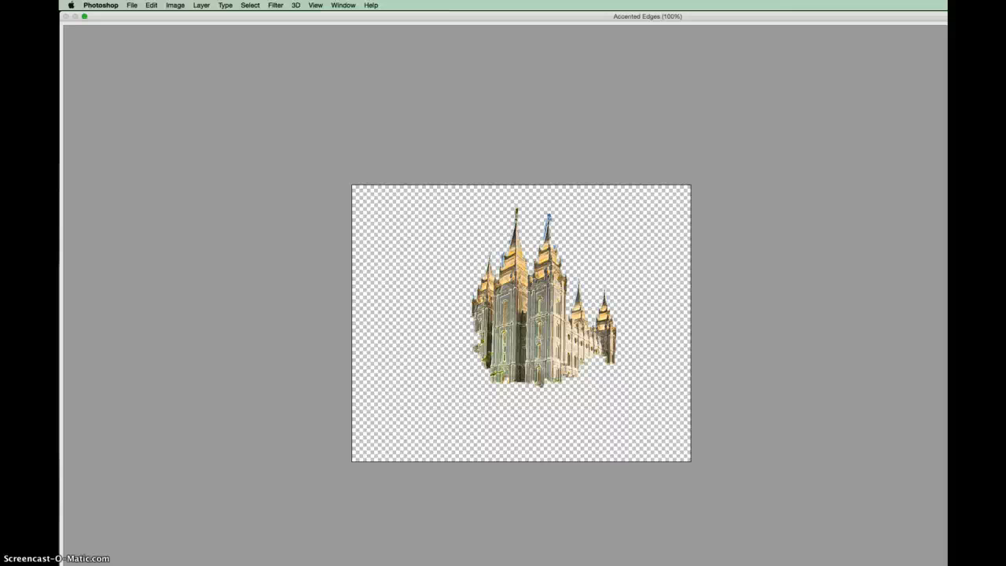
pyautogui.press('Return')
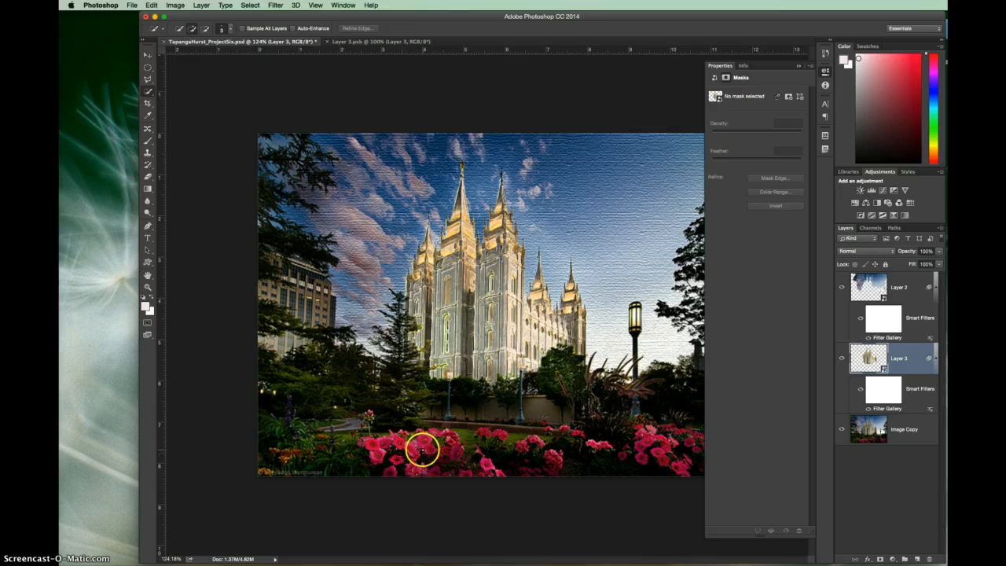
# Clear the rough flower selection made on Layer 3 and make Image Copy the active layer.
pyautogui.click(422, 450)
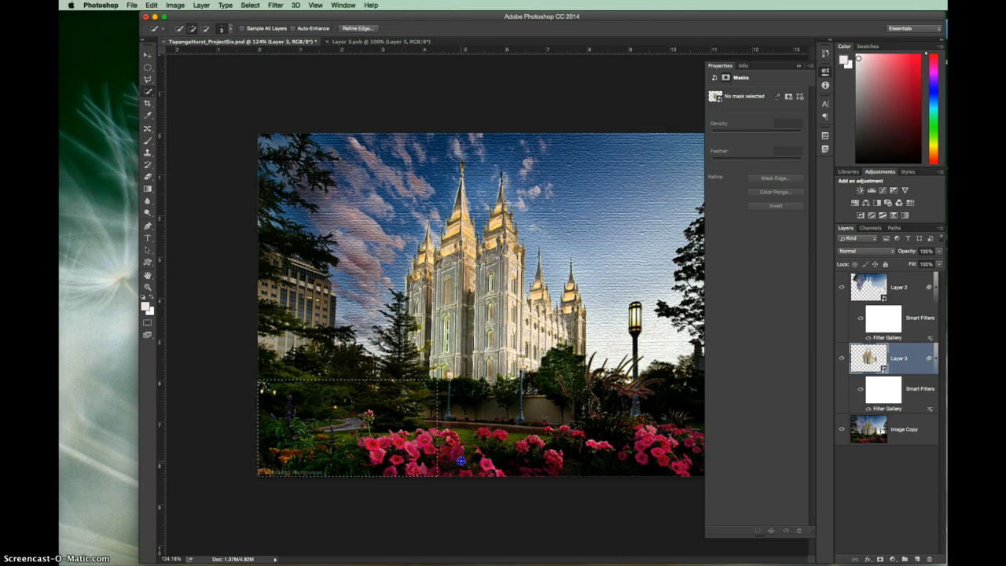
pyautogui.press('super+d')
pyautogui.click(887, 434)
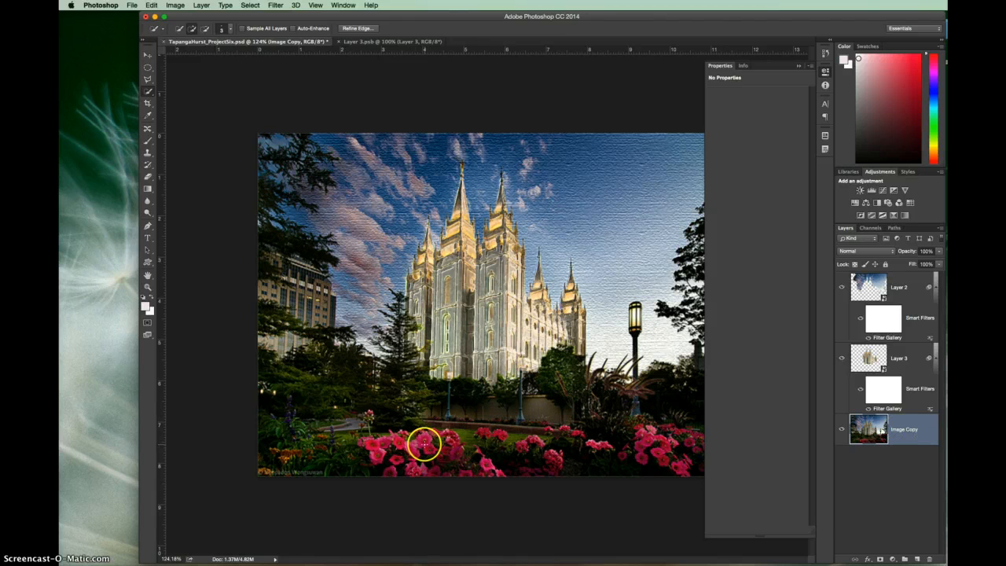
# Hide the temple on Layer 3 and the sky on Layer 2, and discard the rough selection around the flowers.
pyautogui.moveTo(382, 442)
pyautogui.mouseDown()
pyautogui.moveTo(404, 455)
pyautogui.moveTo(476, 446)
pyautogui.mouseUp()
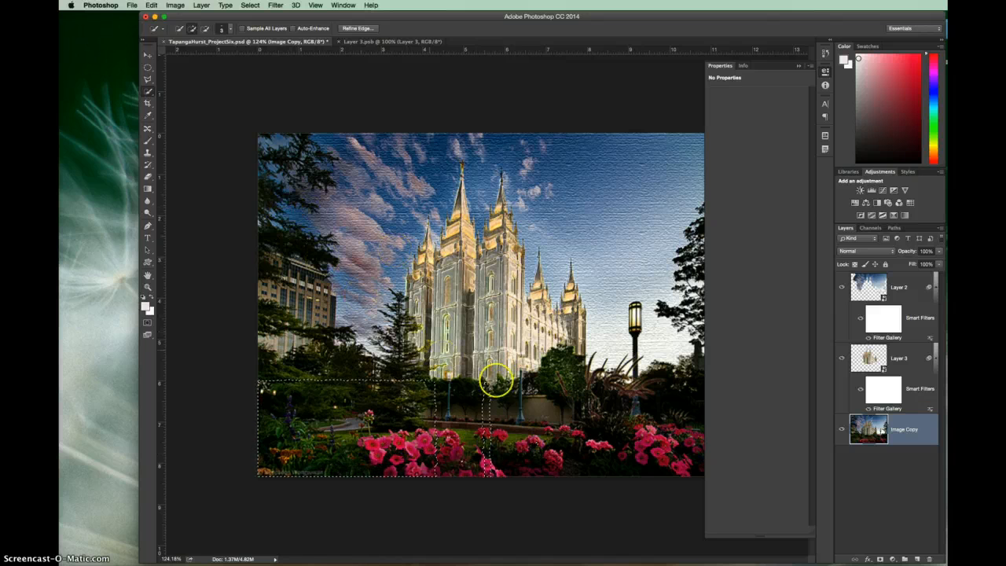
pyautogui.click(473, 445)
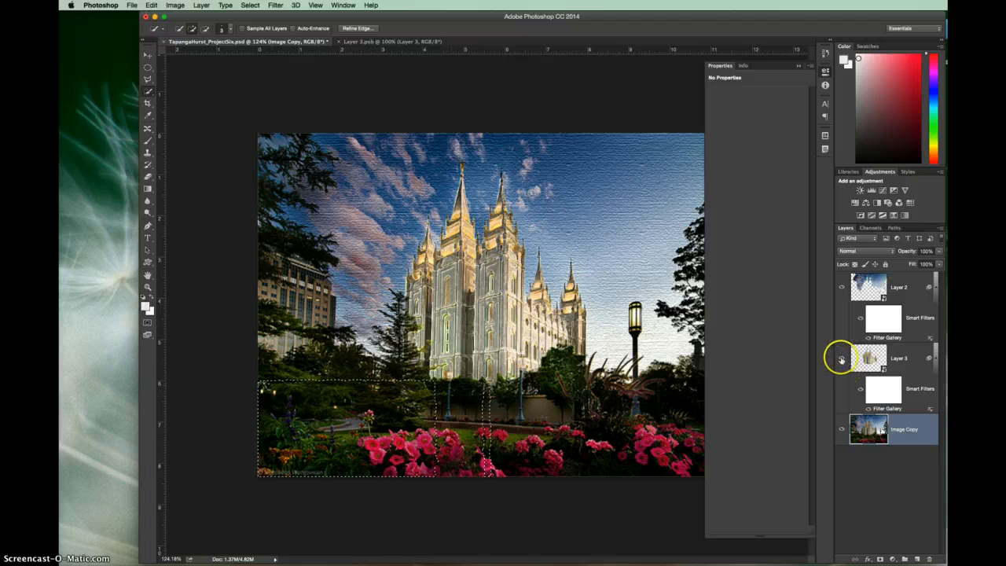
pyautogui.click(841, 359)
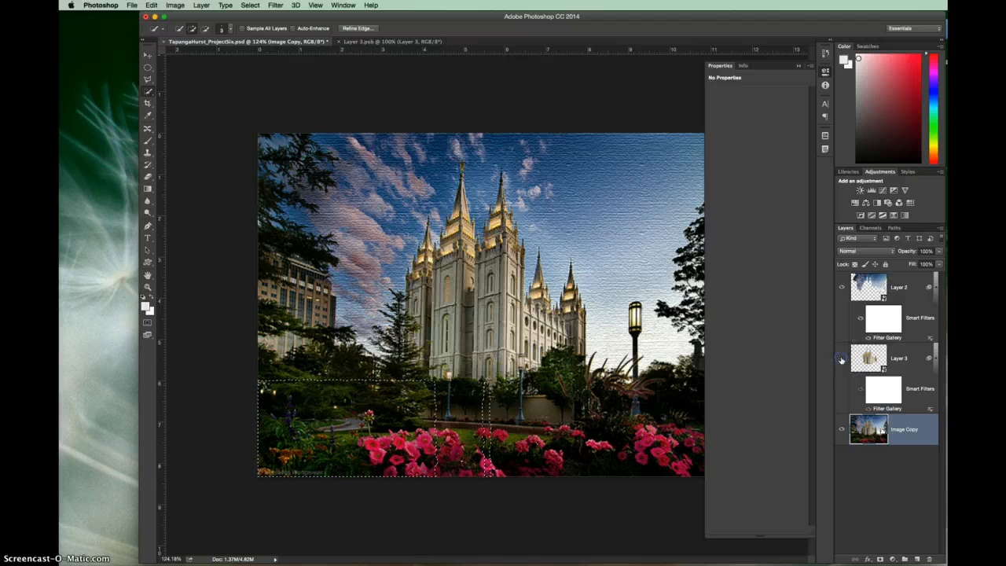
pyautogui.click(841, 287)
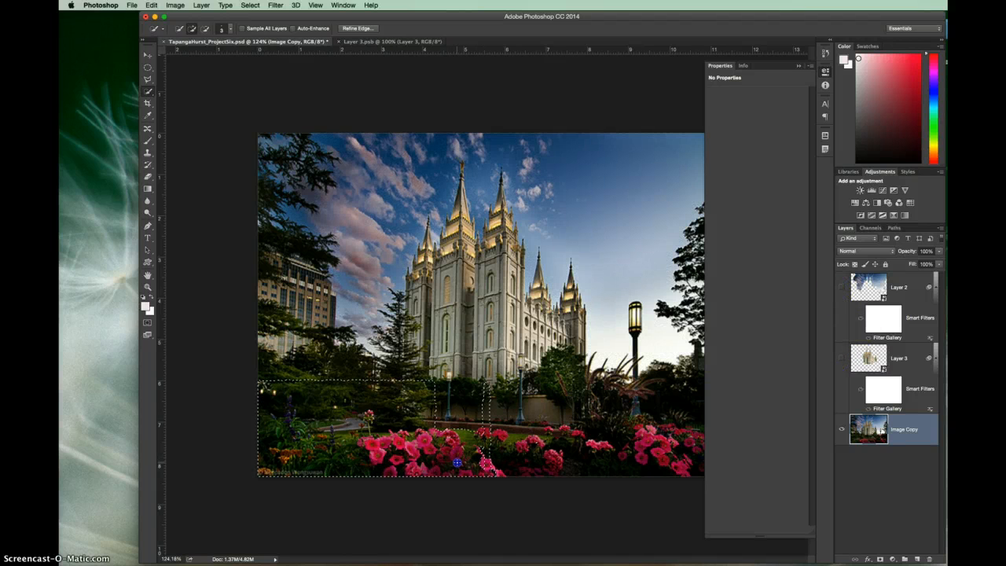
pyautogui.press('super+d')
# Select the pink flowers along the photo's lower edge on Image Copy, trimming the surrounding grass and foliage from the selection.
pyautogui.click(453, 452)
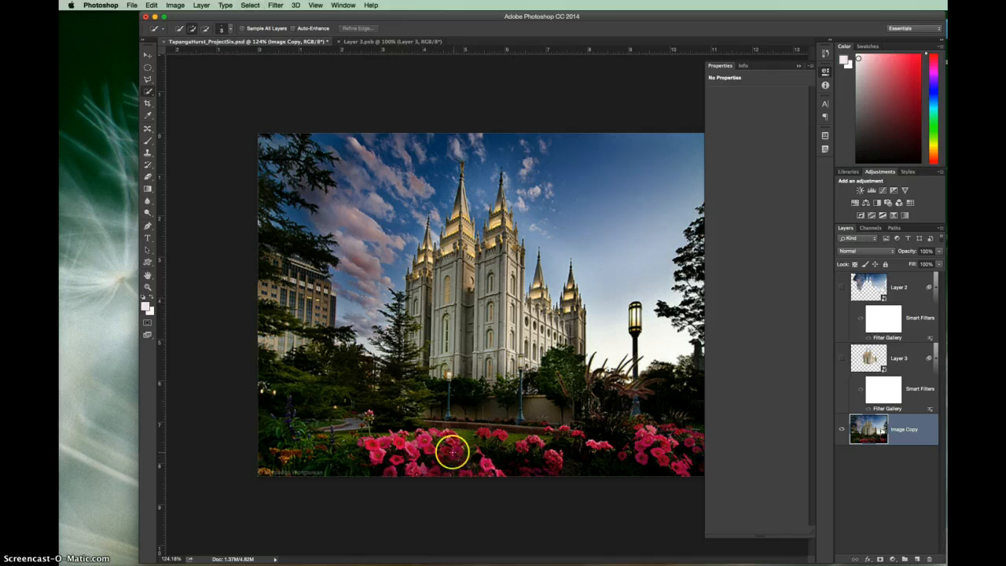
pyautogui.moveTo(452, 452)
pyautogui.mouseDown()
pyautogui.moveTo(379, 448)
pyautogui.moveTo(404, 467)
pyautogui.mouseUp()
pyautogui.moveTo(448, 438)
pyautogui.mouseDown()
pyautogui.moveTo(469, 457)
pyautogui.moveTo(485, 435)
pyautogui.moveTo(518, 450)
pyautogui.moveTo(561, 448)
pyautogui.moveTo(569, 436)
pyautogui.moveTo(602, 452)
pyautogui.moveTo(637, 451)
pyautogui.moveTo(653, 432)
pyautogui.moveTo(644, 431)
pyautogui.moveTo(659, 431)
pyautogui.moveTo(687, 438)
pyautogui.moveTo(689, 456)
pyautogui.moveTo(699, 443)
pyautogui.moveTo(638, 429)
pyautogui.moveTo(640, 443)
pyautogui.moveTo(626, 452)
pyautogui.moveTo(600, 430)
pyautogui.mouseUp()
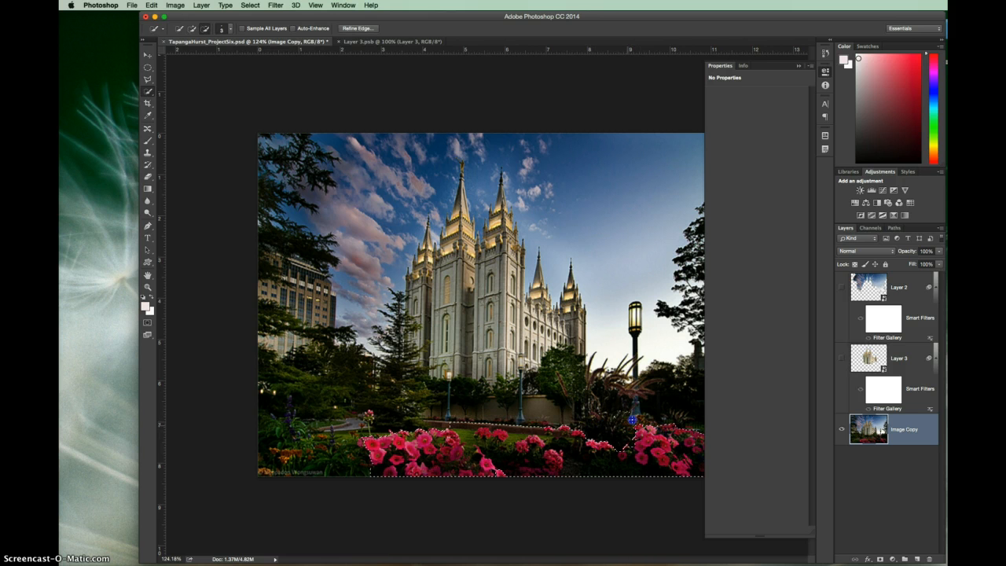
pyautogui.moveTo(544, 444)
pyautogui.mouseDown()
pyautogui.moveTo(503, 457)
pyautogui.moveTo(516, 428)
pyautogui.moveTo(474, 422)
pyautogui.moveTo(469, 432)
pyautogui.mouseUp()
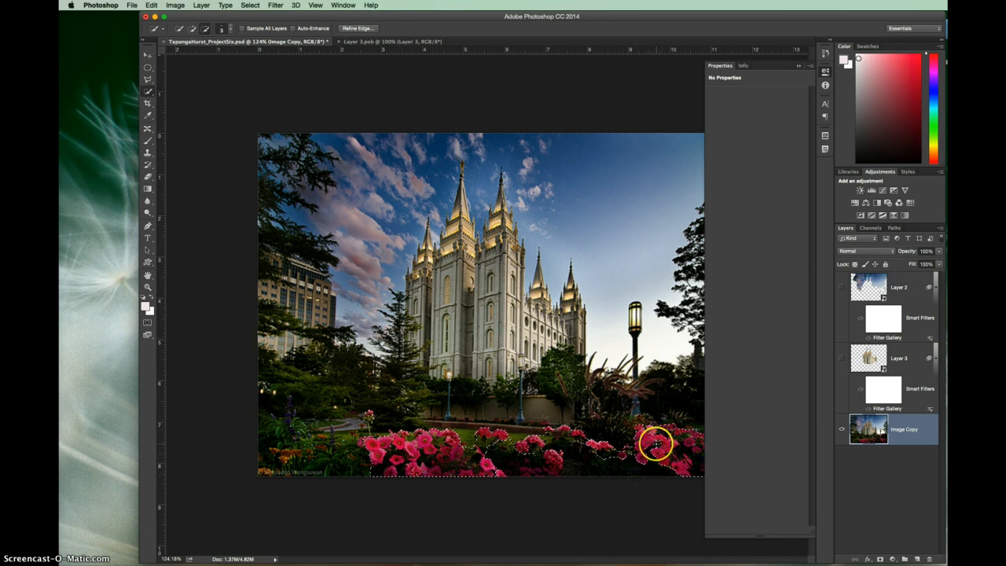
pyautogui.moveTo(549, 470)
pyautogui.mouseDown()
pyautogui.moveTo(555, 458)
pyautogui.moveTo(517, 472)
pyautogui.moveTo(440, 459)
pyautogui.mouseUp()
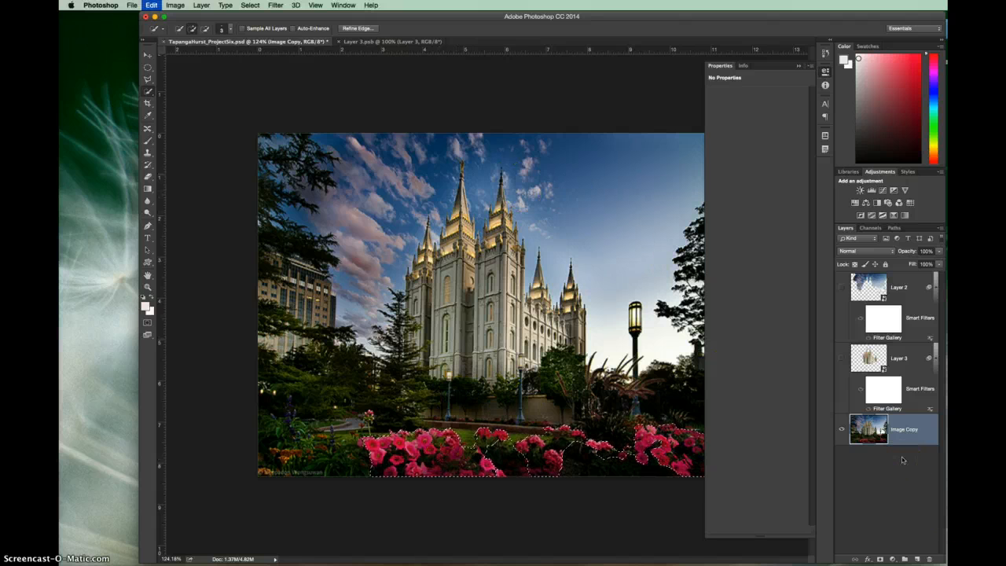
# Copy the selected flowers to a new layer above Image Copy and convert that layer to a smart object.
pyautogui.press('super+j')
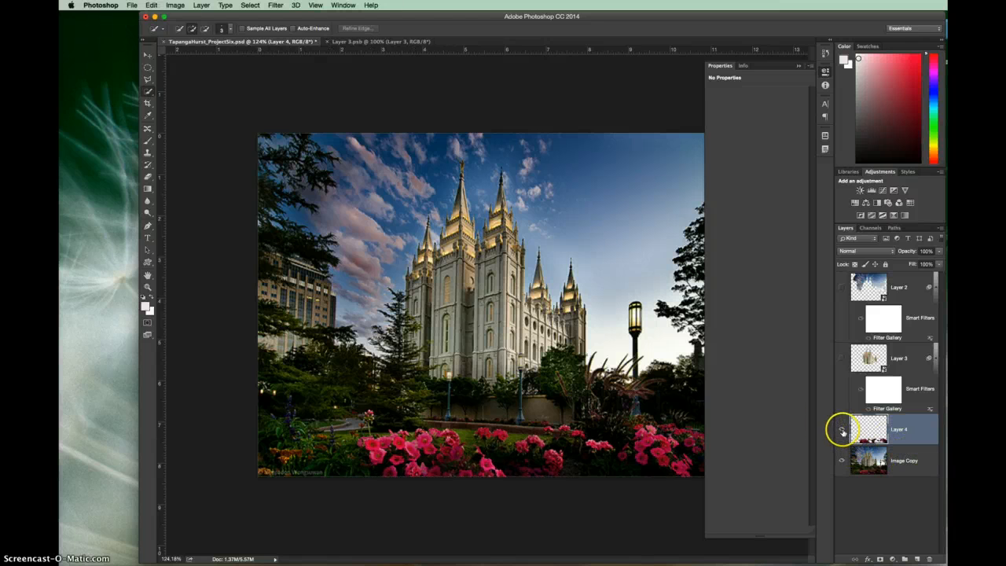
pyautogui.click(842, 462)
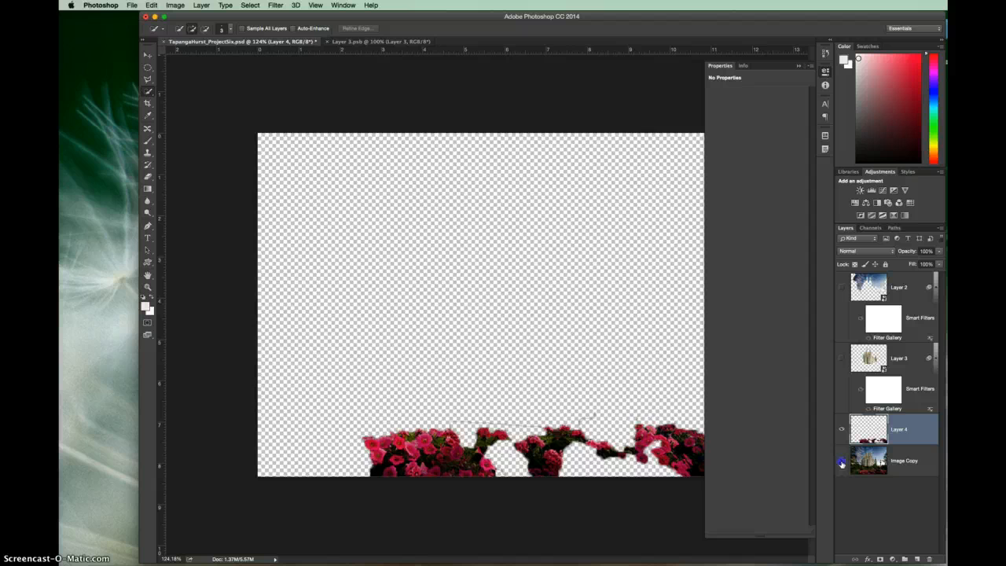
pyautogui.click(842, 462)
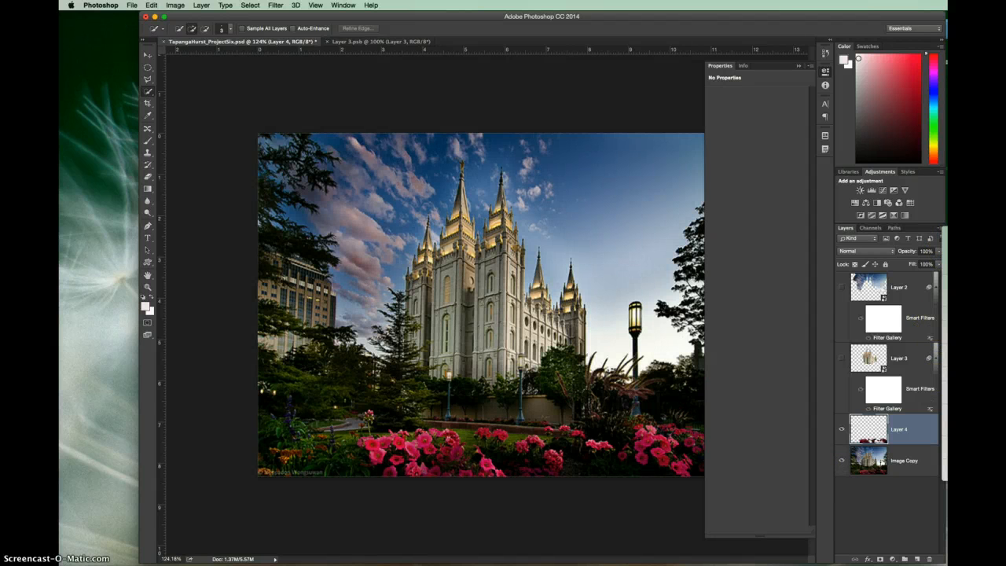
pyautogui.click(946, 328)
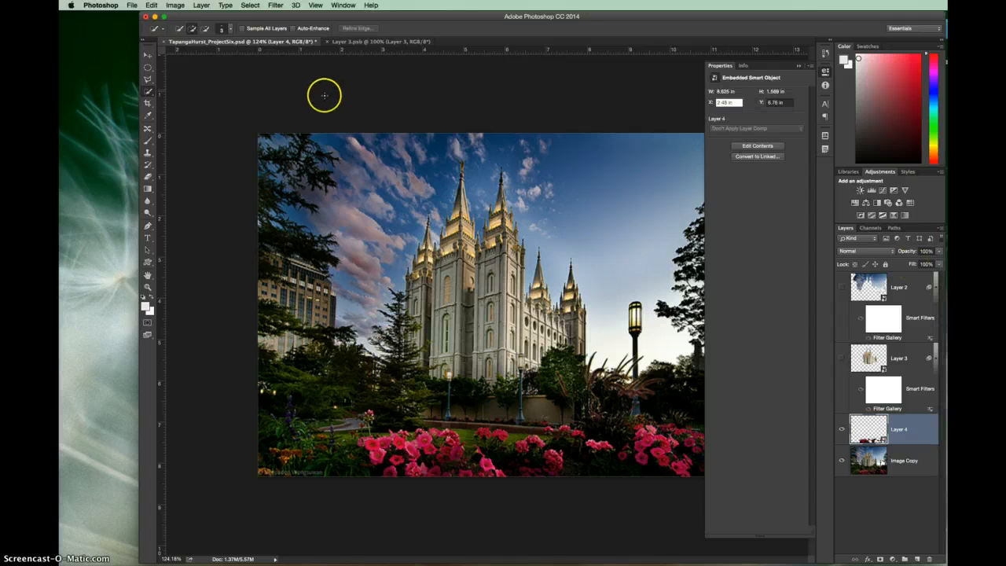
# Try the Glowing Edges filter from the Filter Gallery on the flower cutout and undo it.
pyautogui.click(276, 5)
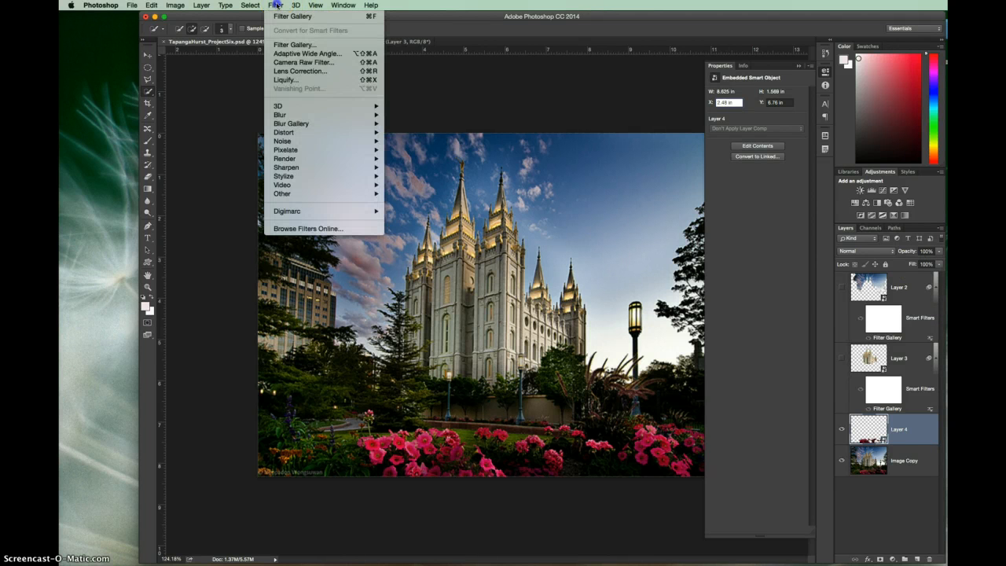
pyautogui.click(293, 45)
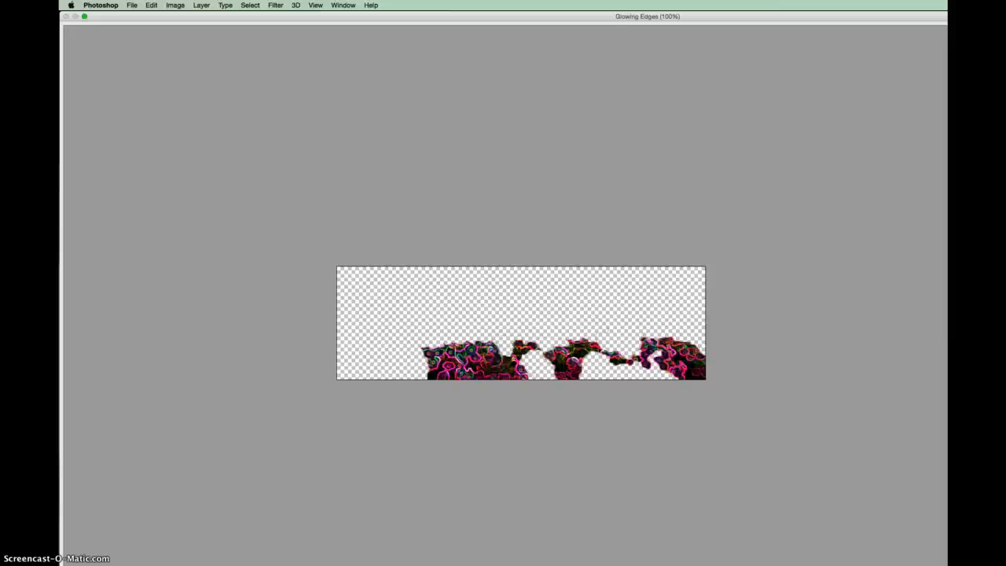
pyautogui.press('Return')
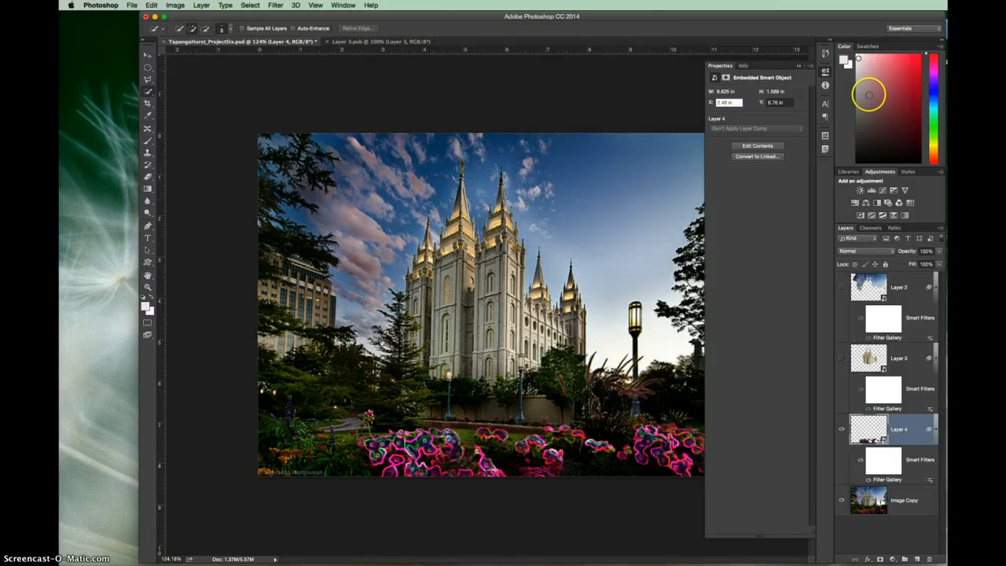
pyautogui.hotkey('ctrl', 'z')
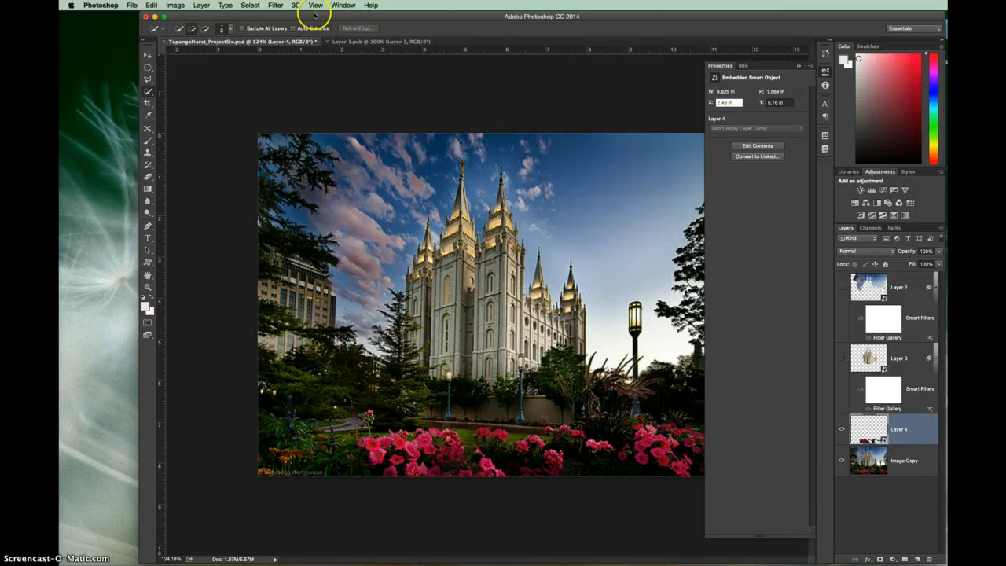
# Apply the Paint Daubs filter from the Filter Gallery to the flowers on Layer 4 and readjust it for a softer effect.
pyautogui.click(250, 5)
pyautogui.moveTo(279, 6)
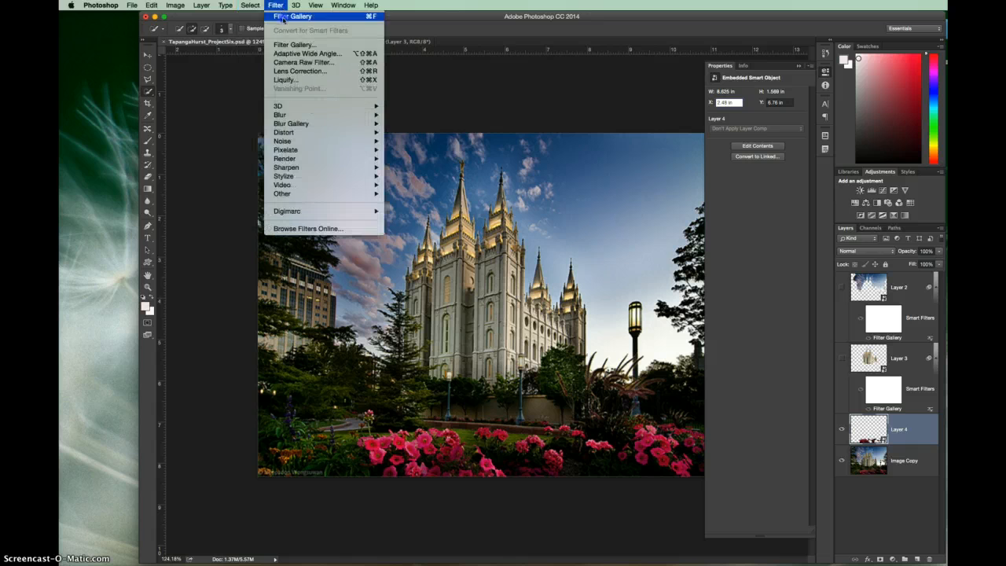
pyautogui.click(297, 44)
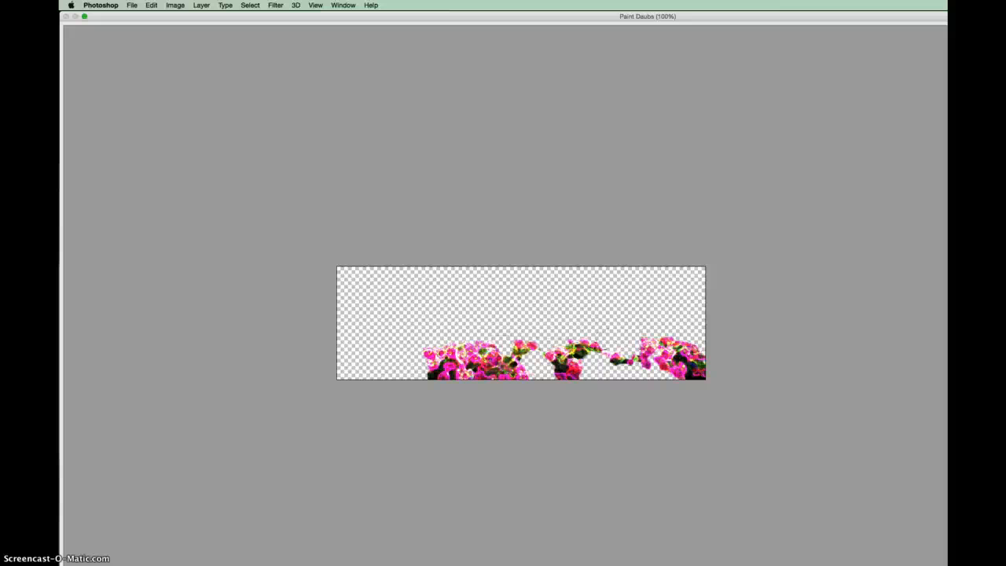
pyautogui.press('Return')
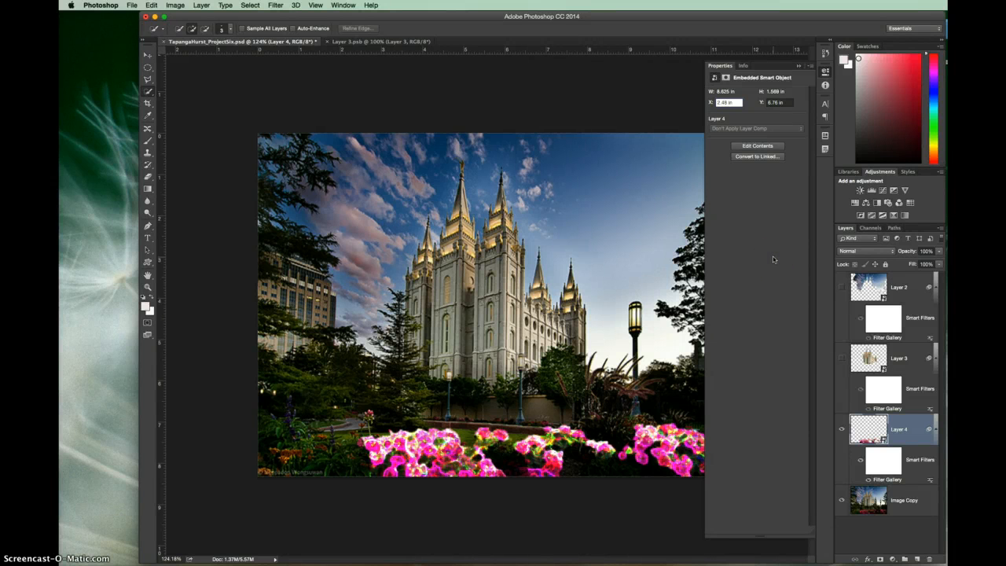
pyautogui.doubleClick(891, 480)
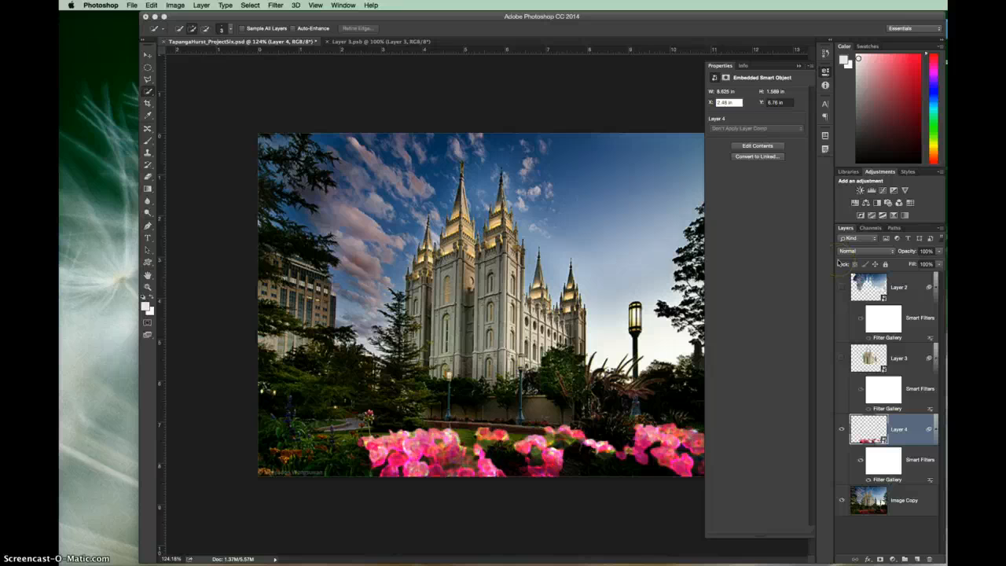
# Show the filtered temple on Layer 3 and the filtered sky on Layer 2 again.
pyautogui.click(842, 358)
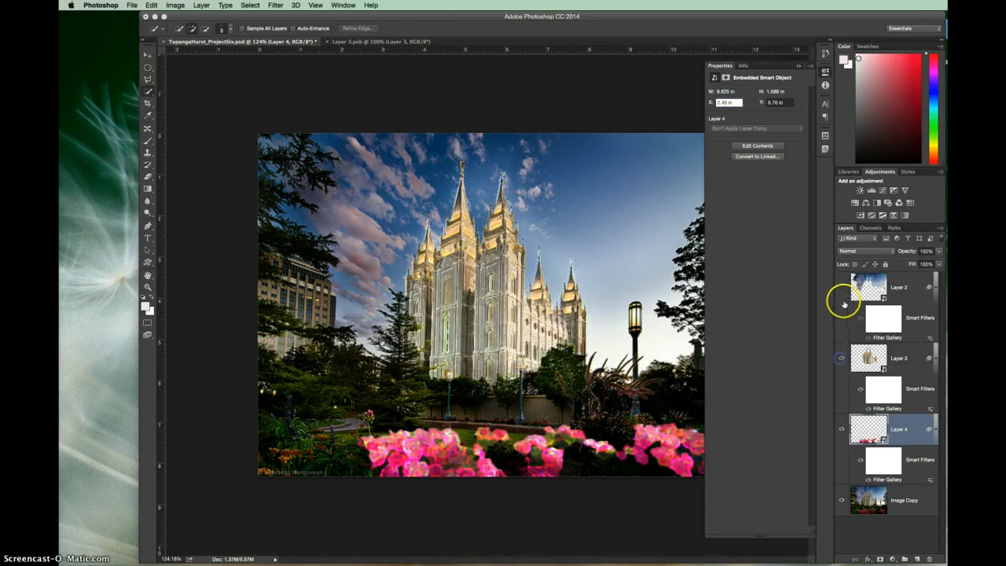
pyautogui.click(842, 288)
pyautogui.click(812, 332)
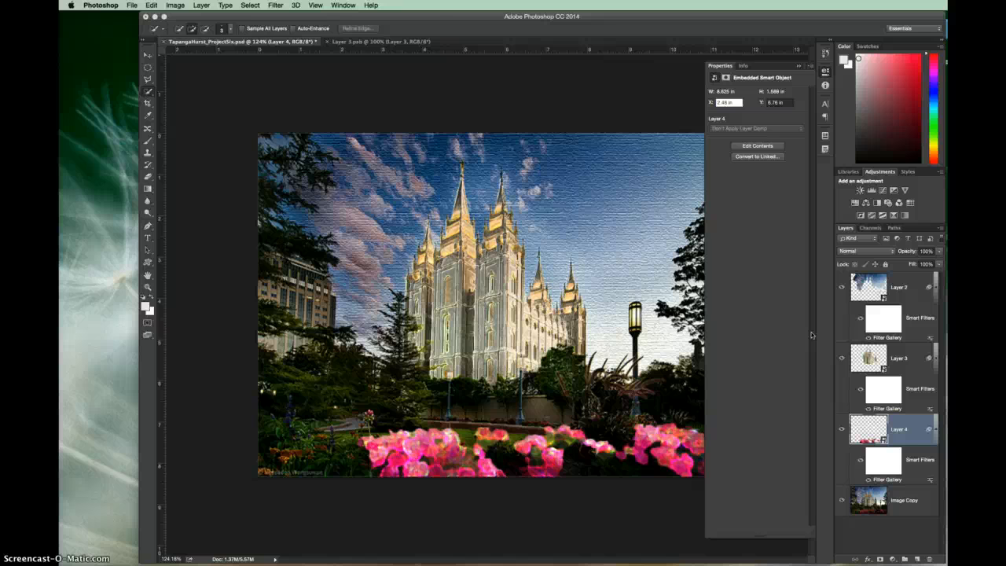
# Bring up the smart object commands for the flower cutout on Layer 4.
pyautogui.rightClick(362, 454)
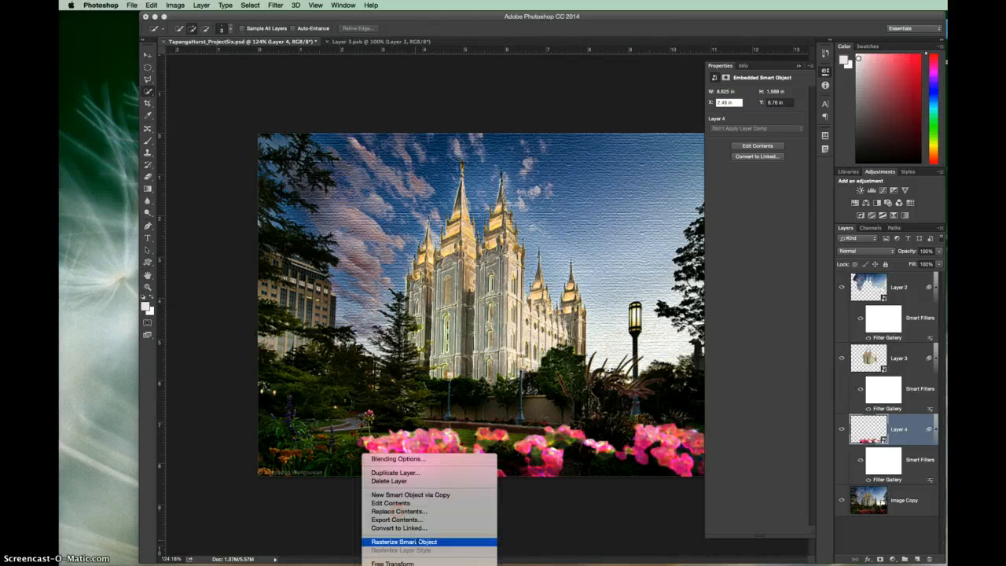